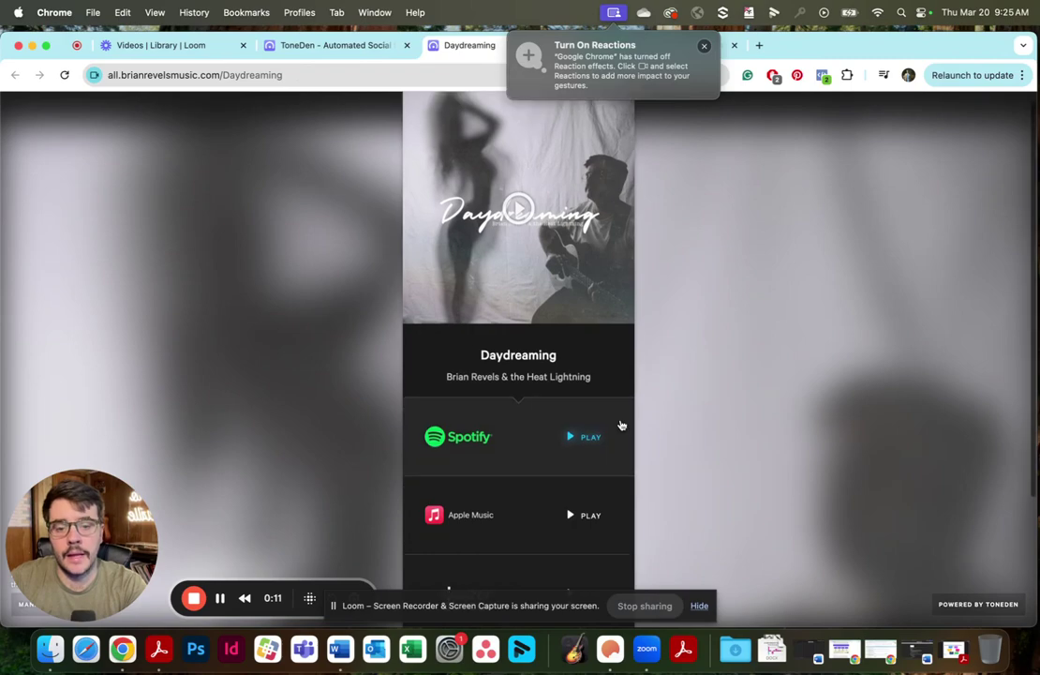
# Look over the Daydreaming landing page and its list of streaming services.
pyautogui.scroll(3, 613, 364)
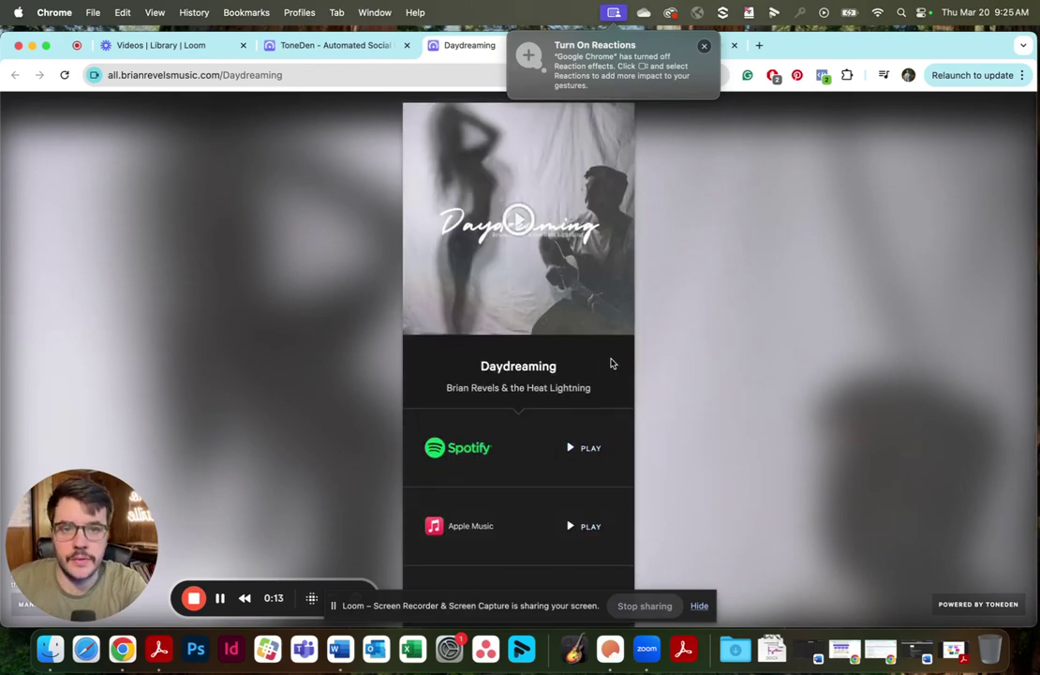
pyautogui.scroll(-4, 550, 412)
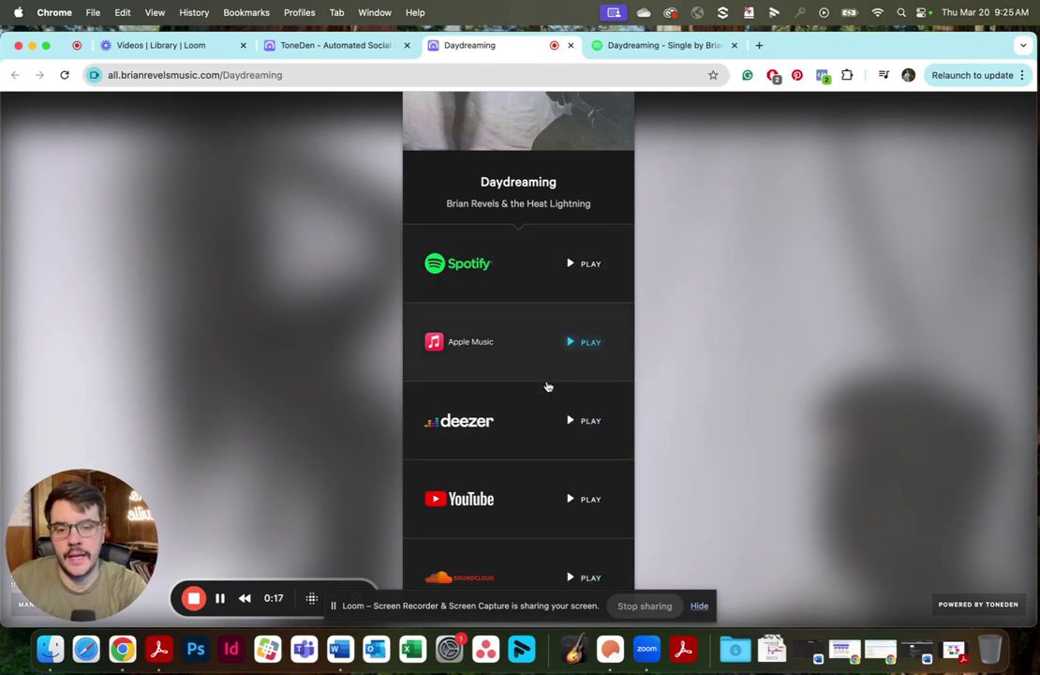
pyautogui.scroll(4, 520, 506)
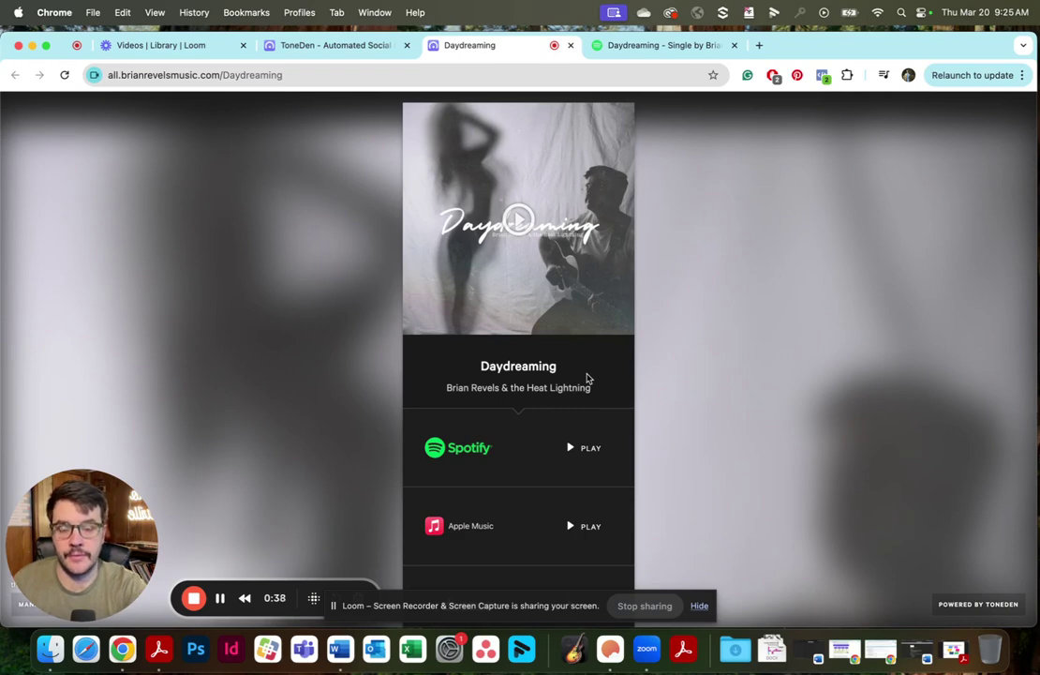
pyautogui.scroll(-4, 569, 429)
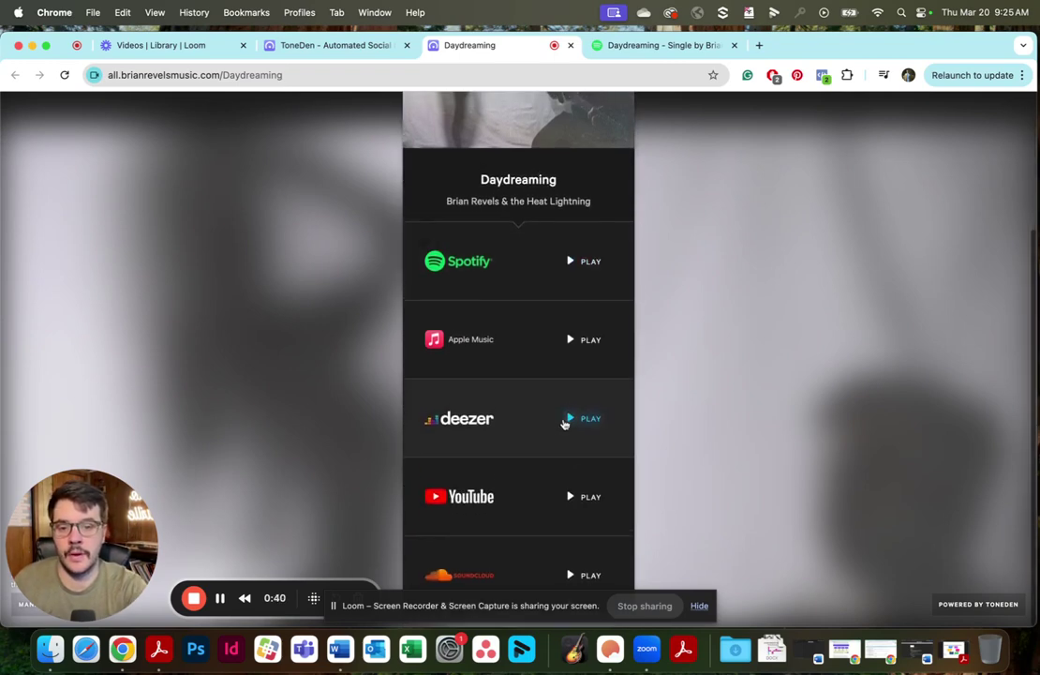
pyautogui.scroll(4, 571, 399)
pyautogui.scroll(-1, 571, 399)
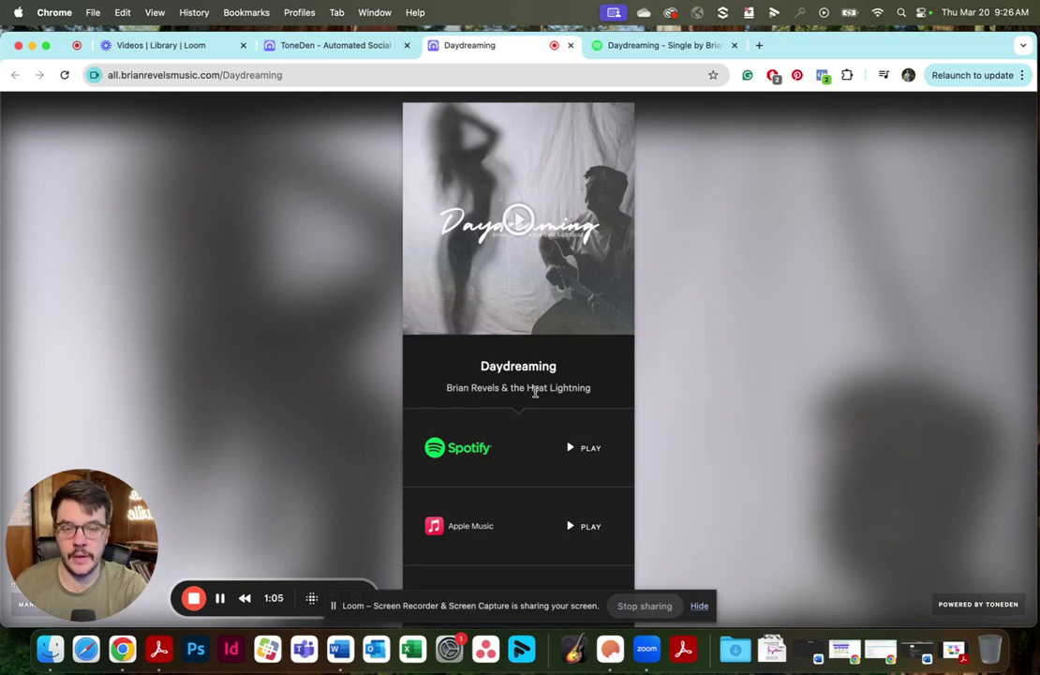
pyautogui.scroll(-4, 526, 398)
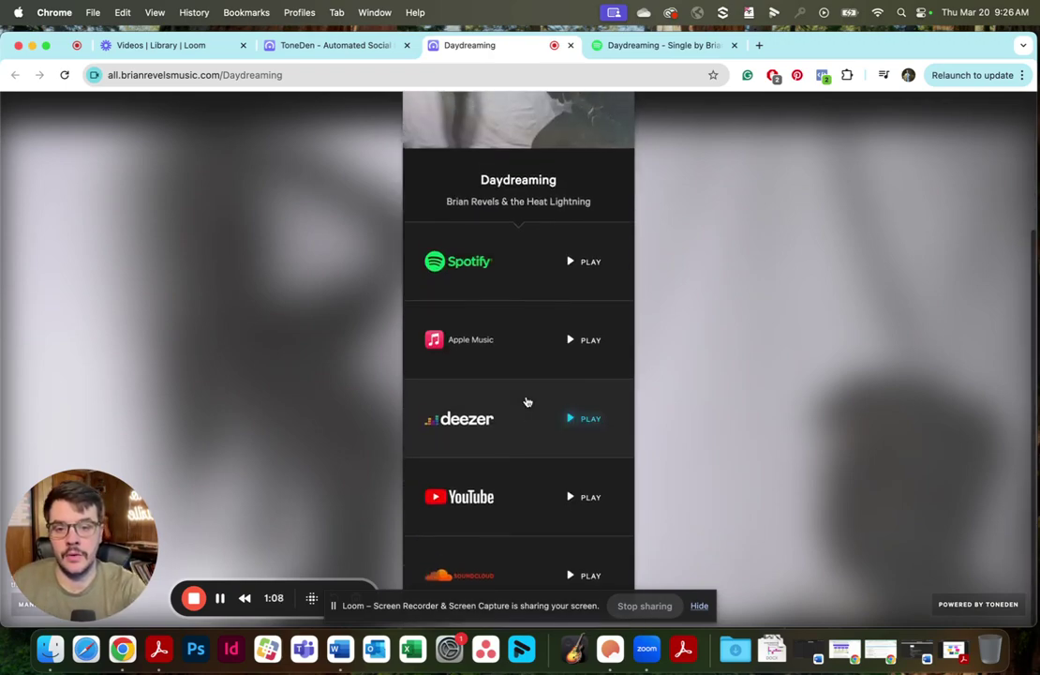
pyautogui.scroll(4, 525, 395)
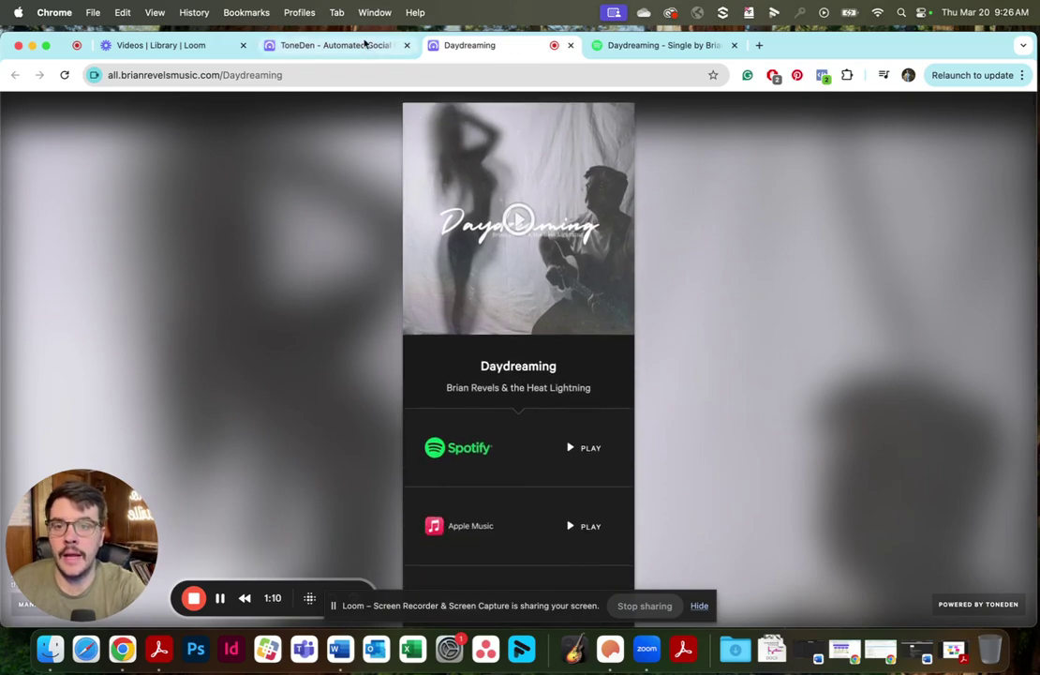
# Go to toneden.io and open the list of Smart Links campaigns.
pyautogui.click(362, 47)
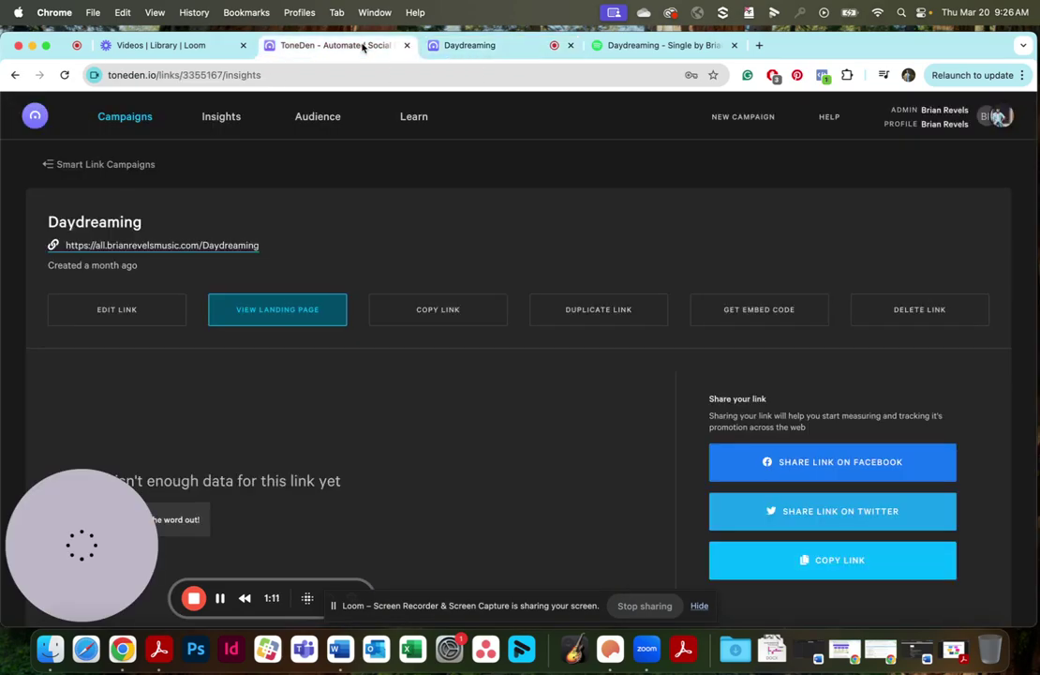
pyautogui.click(314, 73)
pyautogui.write('toneden.io')
pyautogui.press('Return')
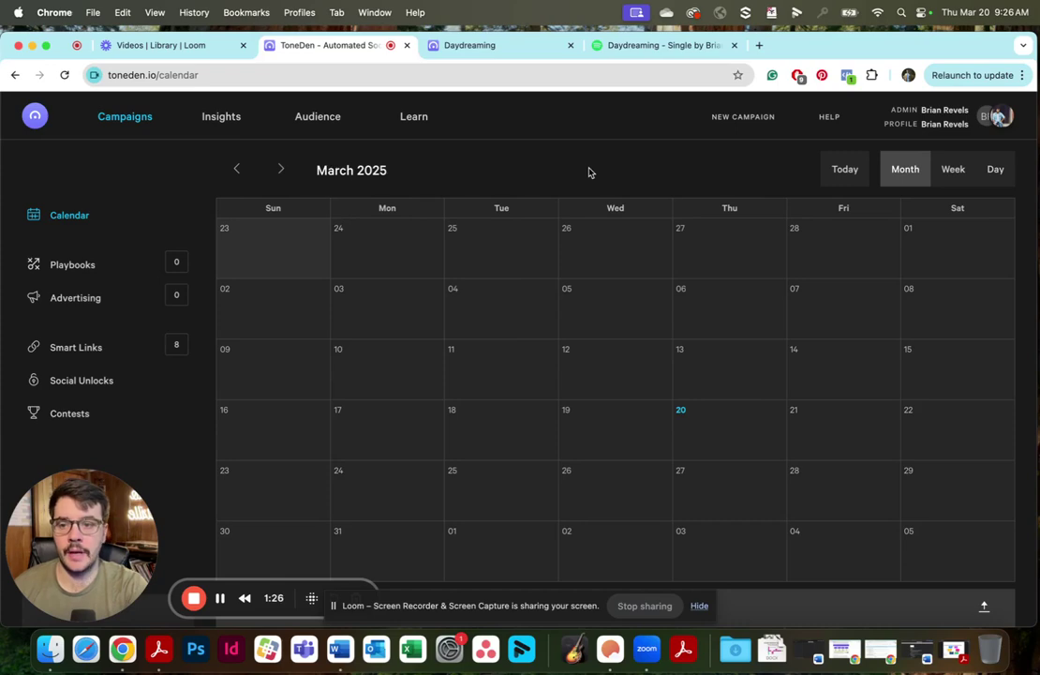
pyautogui.click(87, 350)
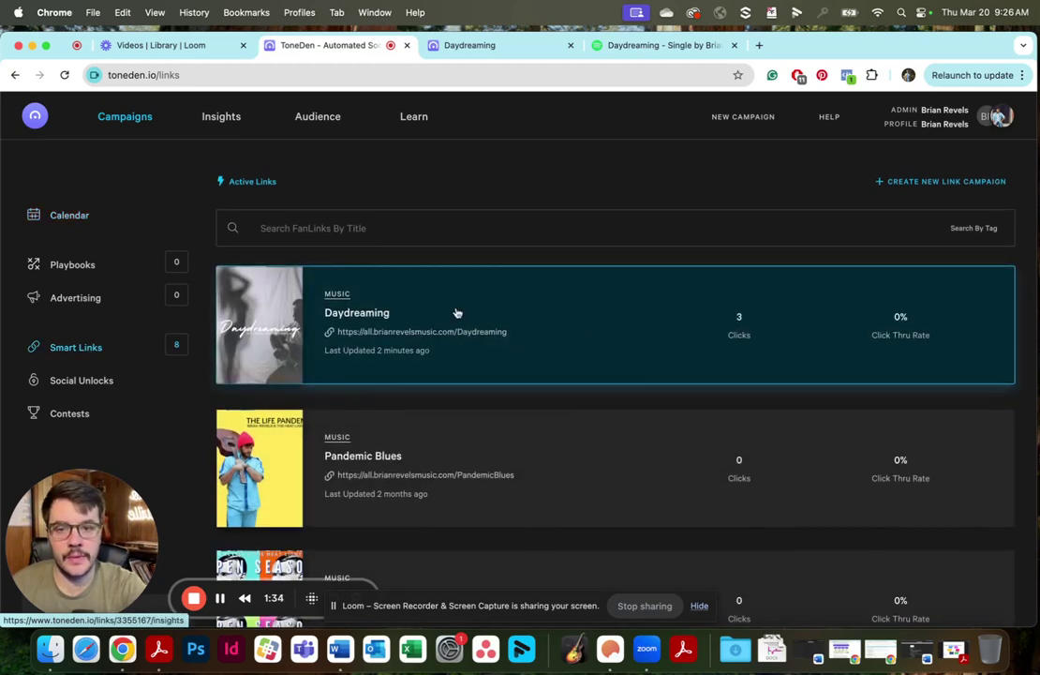
# Create a new music link campaign using the Existing Release template.
pyautogui.click(901, 179)
pyautogui.click(267, 286)
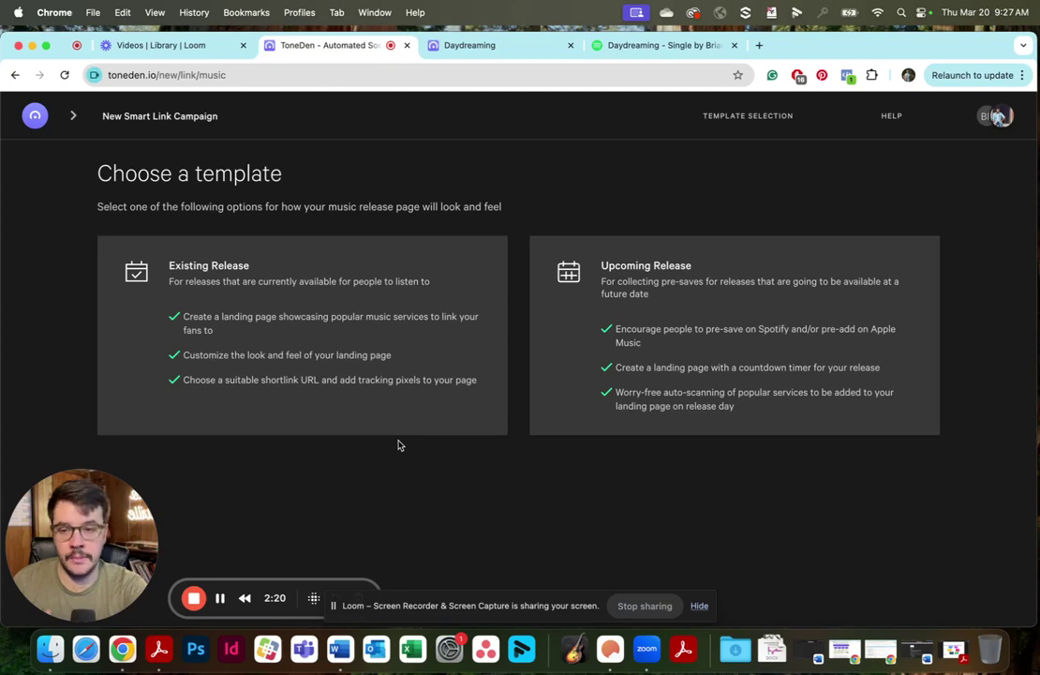
pyautogui.click(384, 374)
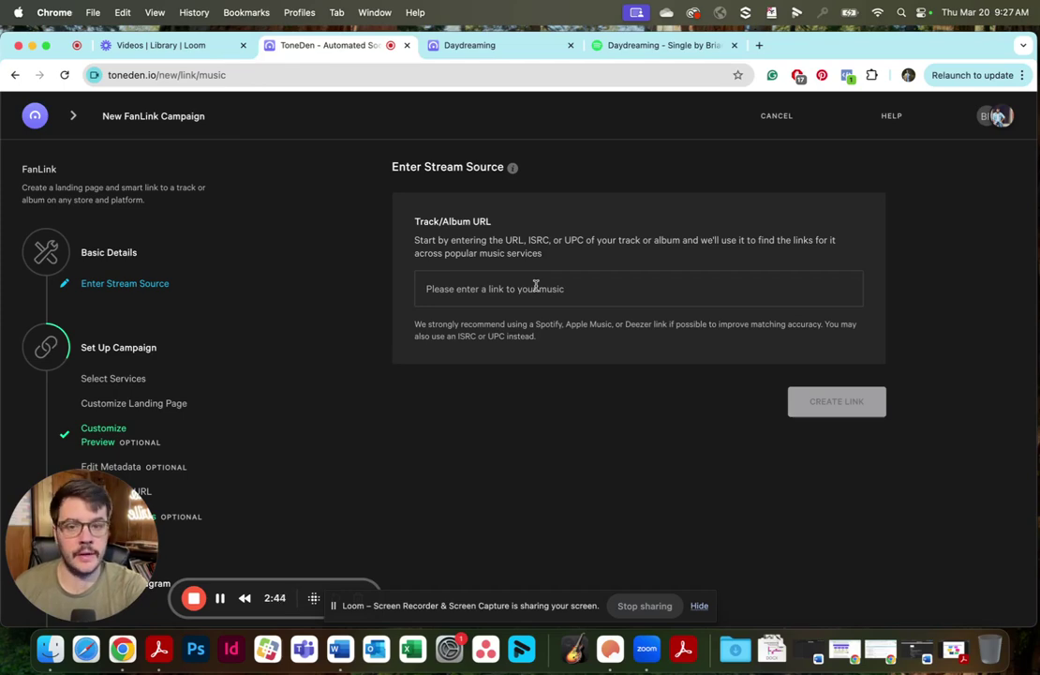
# Switch to the Spotify page of the single Daydreaming and copy the track's song link.
pyautogui.click(639, 47)
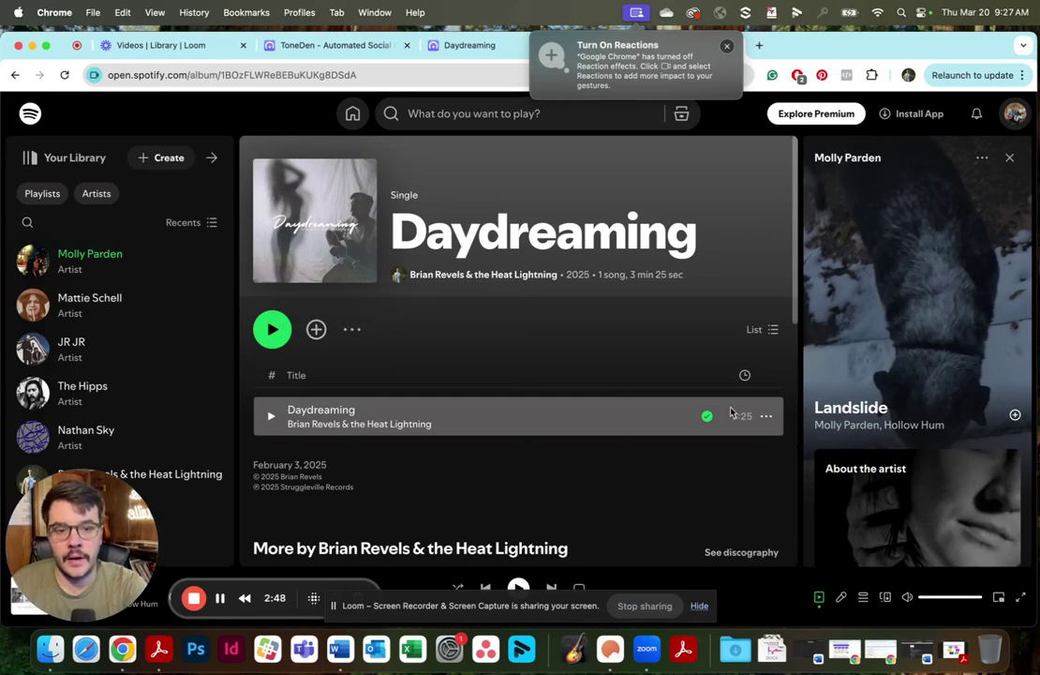
pyautogui.click(352, 328)
pyautogui.moveTo(437, 491)
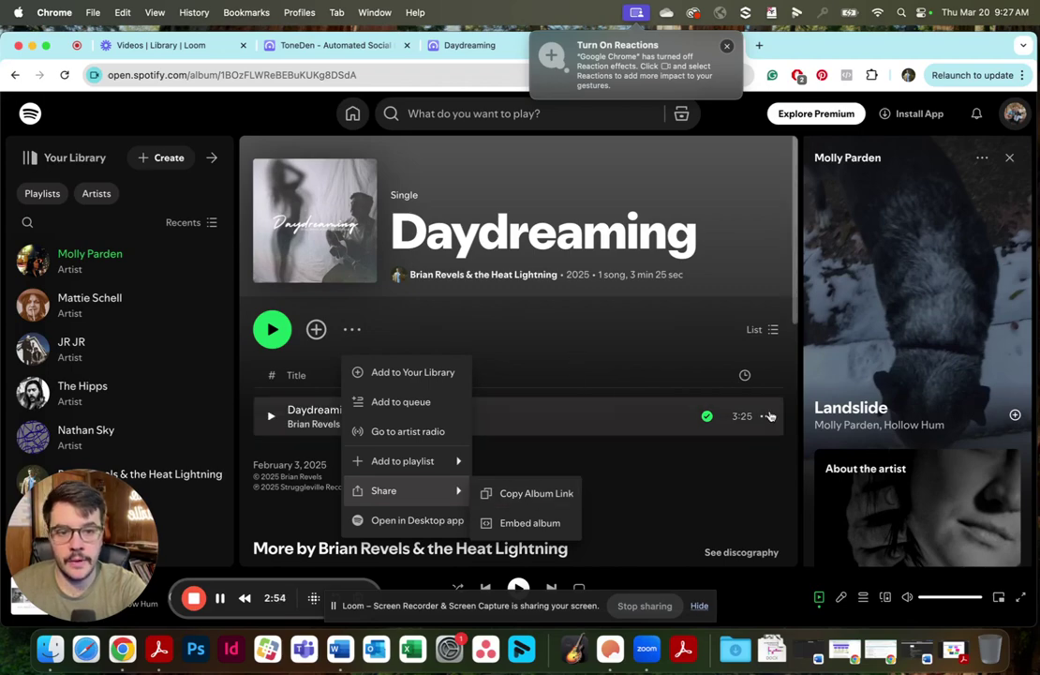
pyautogui.click(768, 416)
pyautogui.moveTo(798, 354)
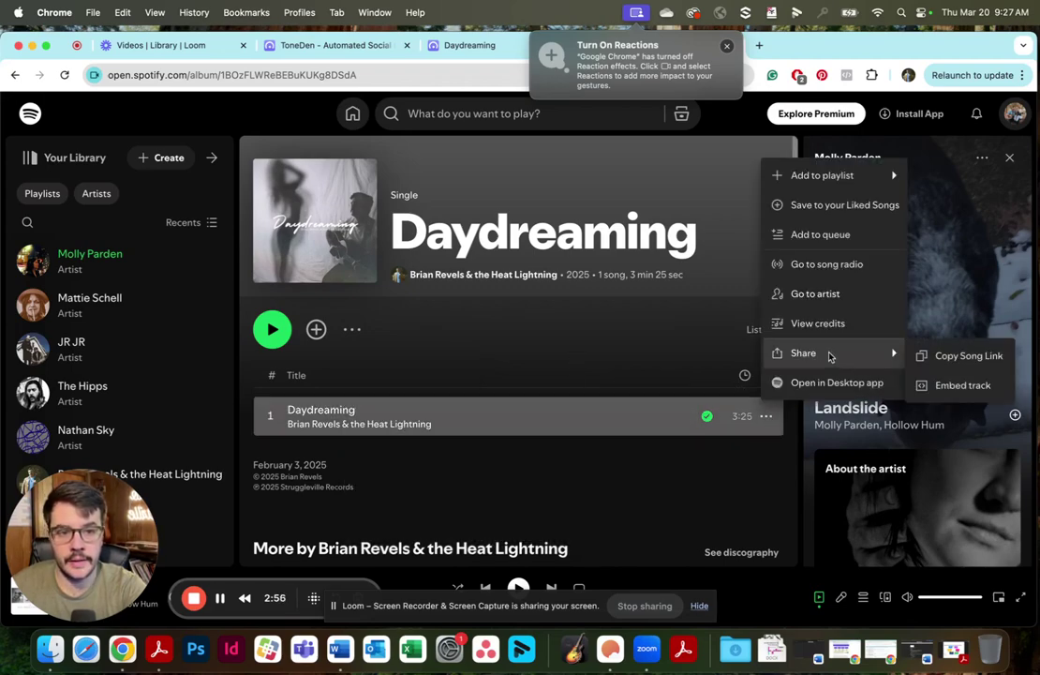
pyautogui.click(960, 361)
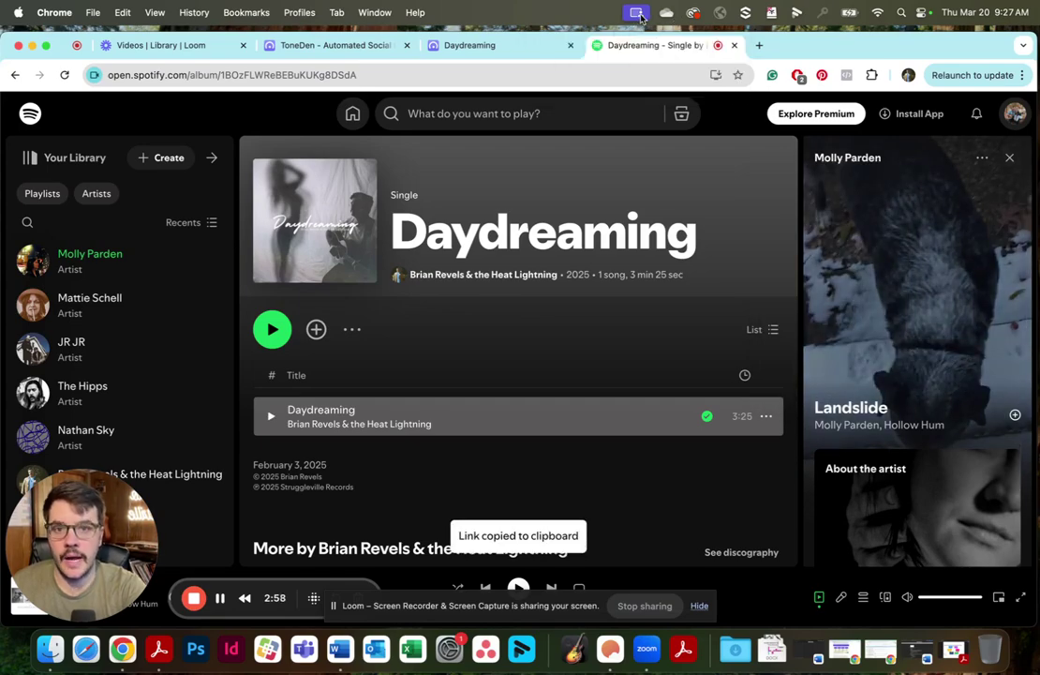
# Return to the ToneDen campaign, paste the Spotify song link as the Track/Album URL and create the link.
pyautogui.click(491, 45)
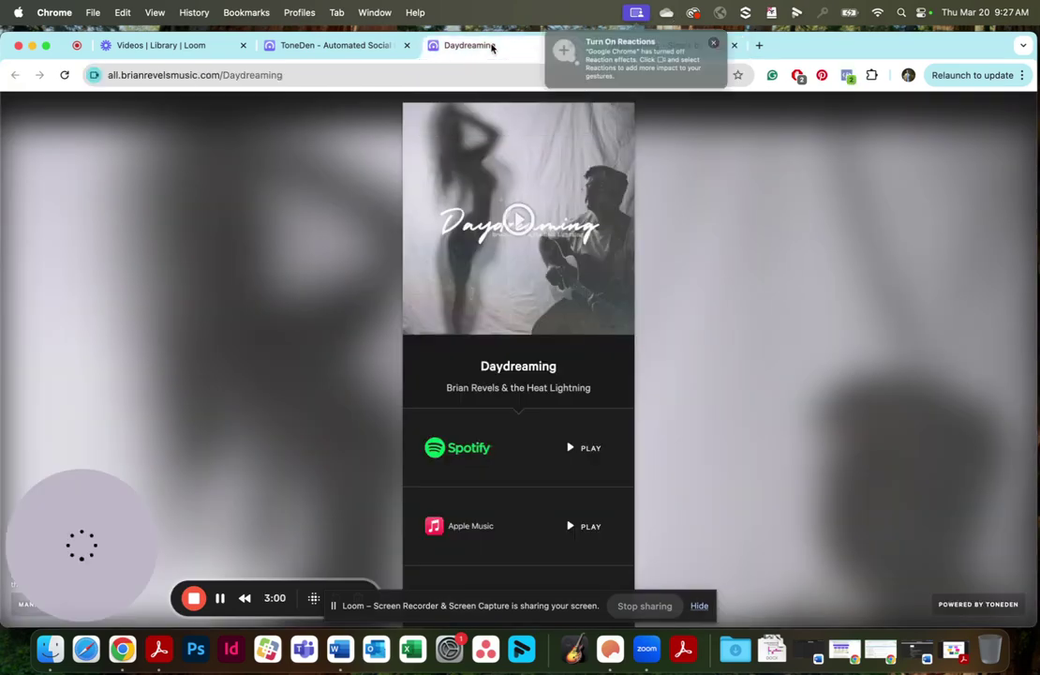
pyautogui.click(355, 45)
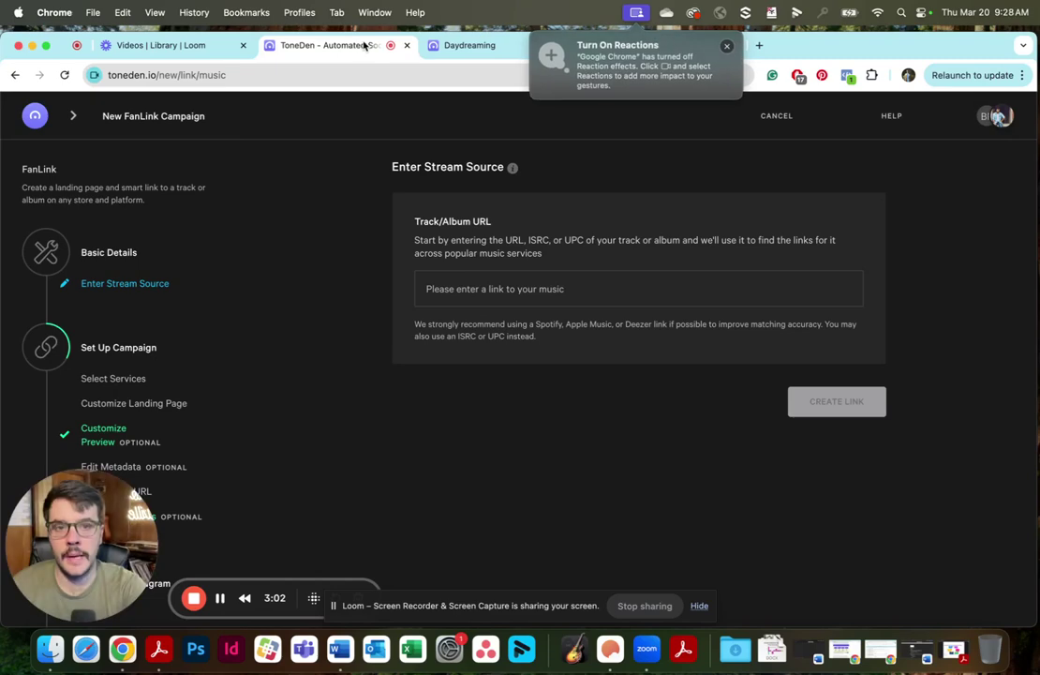
pyautogui.click(726, 48)
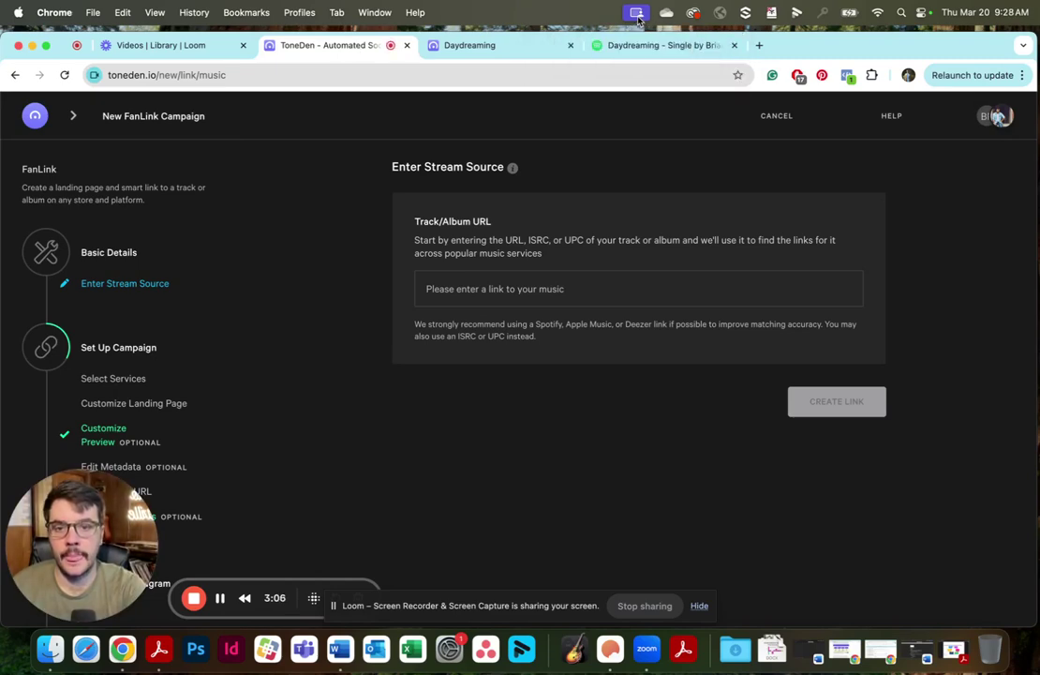
pyautogui.click(510, 288)
pyautogui.press('super+v')
pyautogui.click(834, 393)
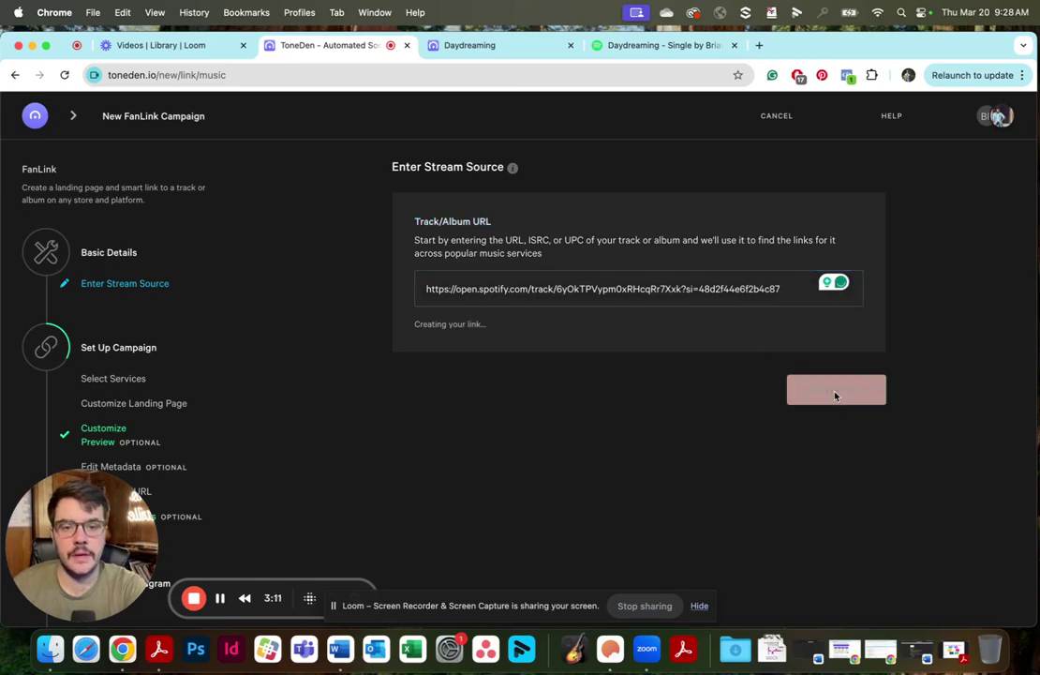
# Review the service links found for the track, including their match rates and visibility.
pyautogui.scroll(-2, 614, 454)
pyautogui.scroll(-3, 614, 455)
pyautogui.scroll(5, 517, 459)
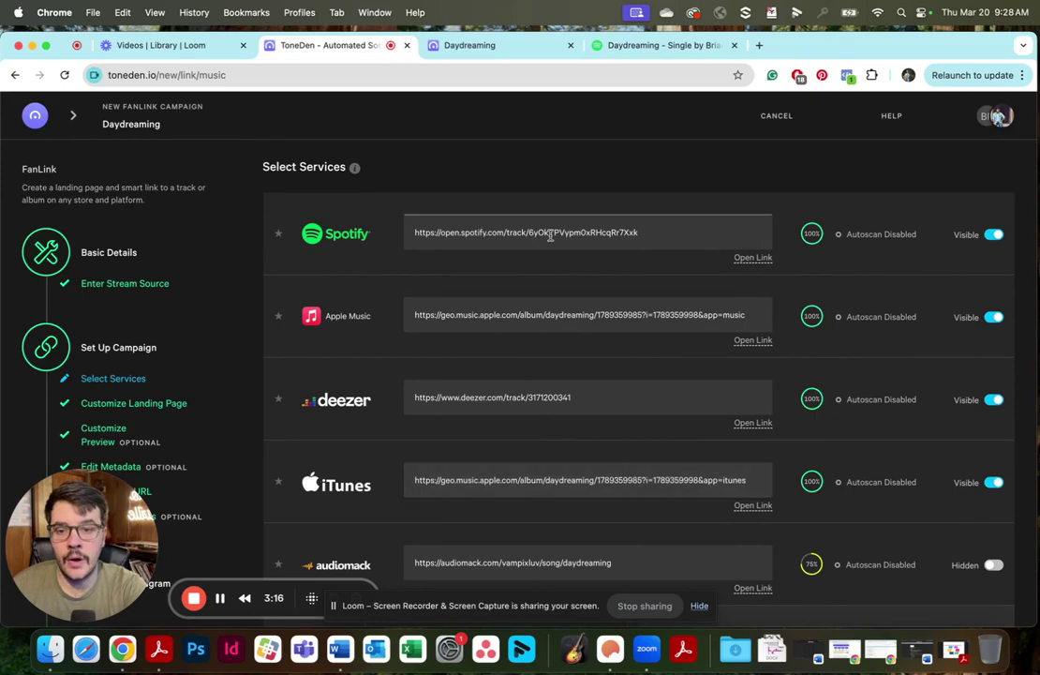
pyautogui.scroll(-5, 601, 504)
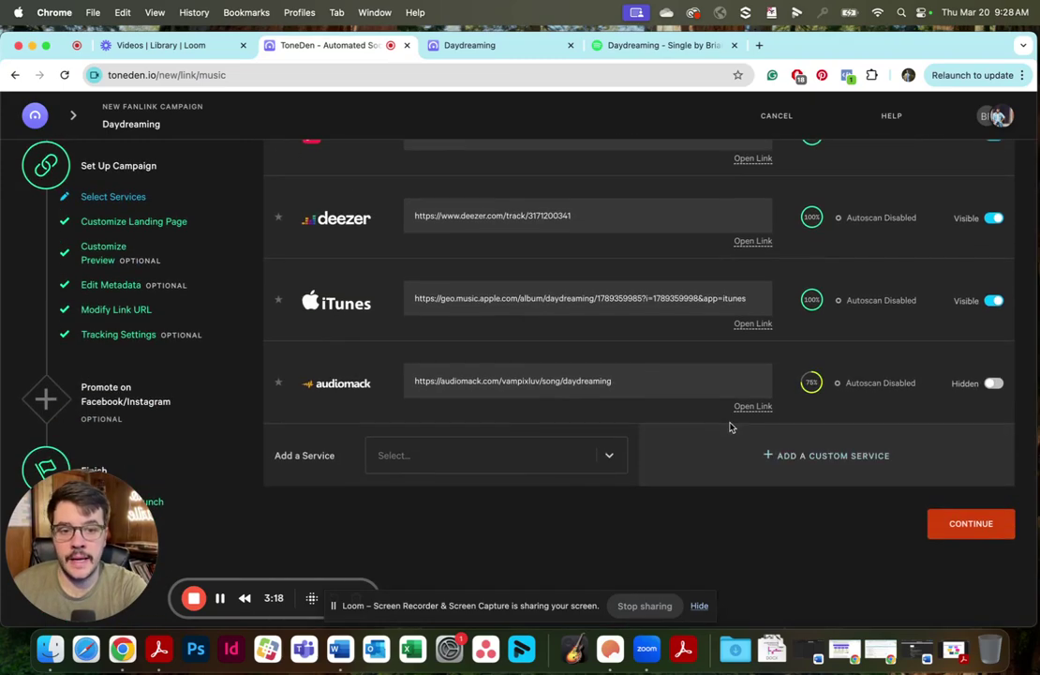
pyautogui.scroll(5, 787, 356)
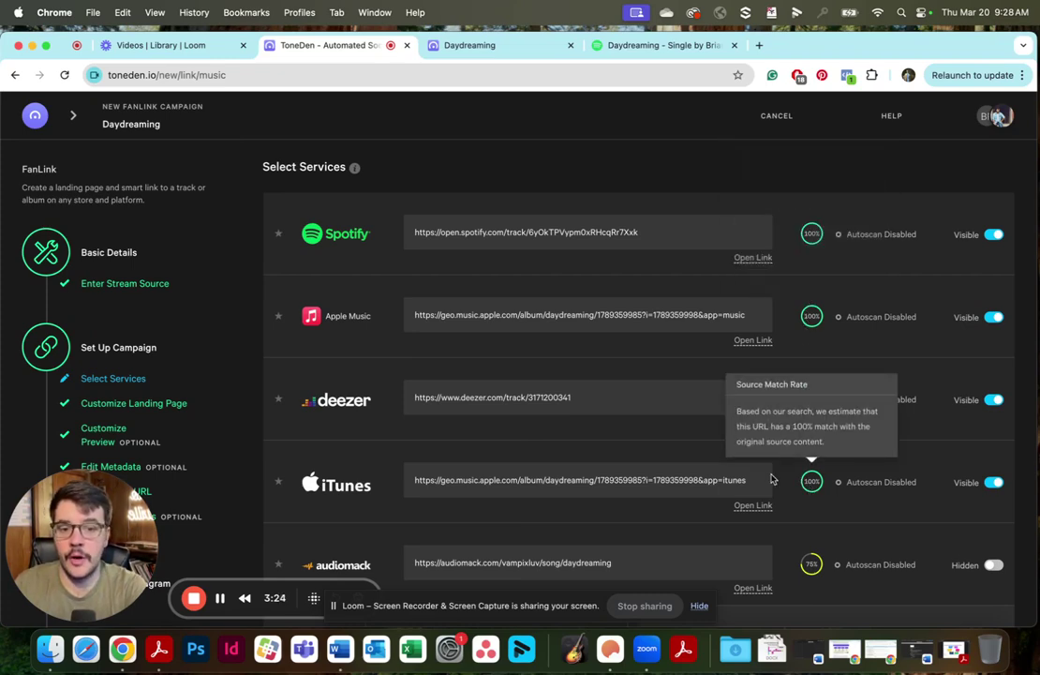
pyautogui.scroll(-2, 697, 472)
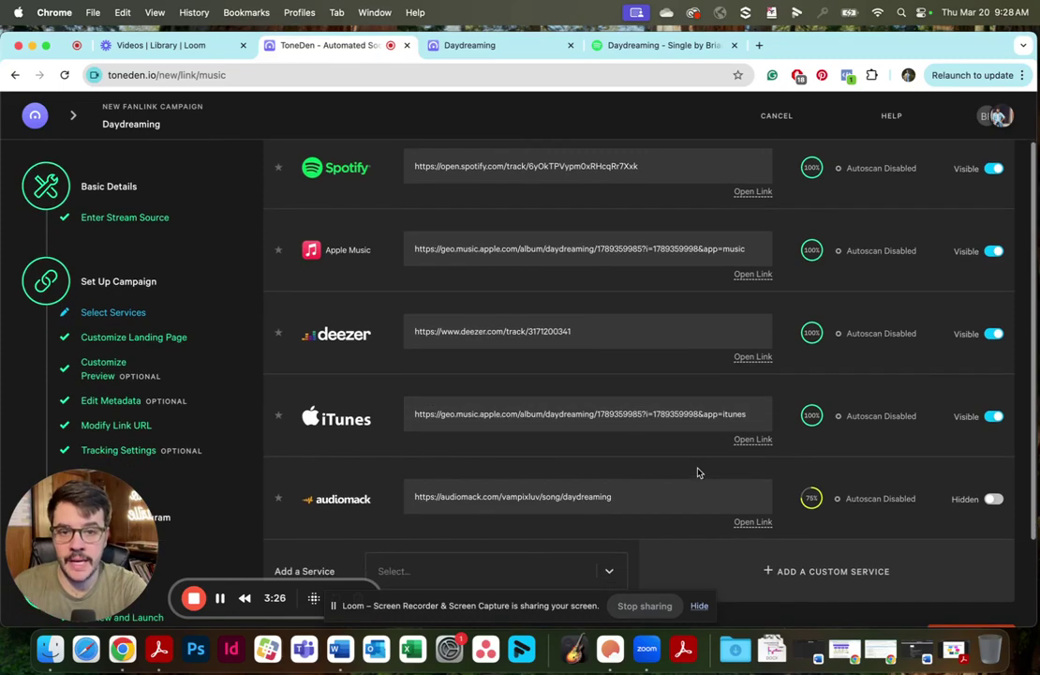
pyautogui.scroll(-2, 699, 473)
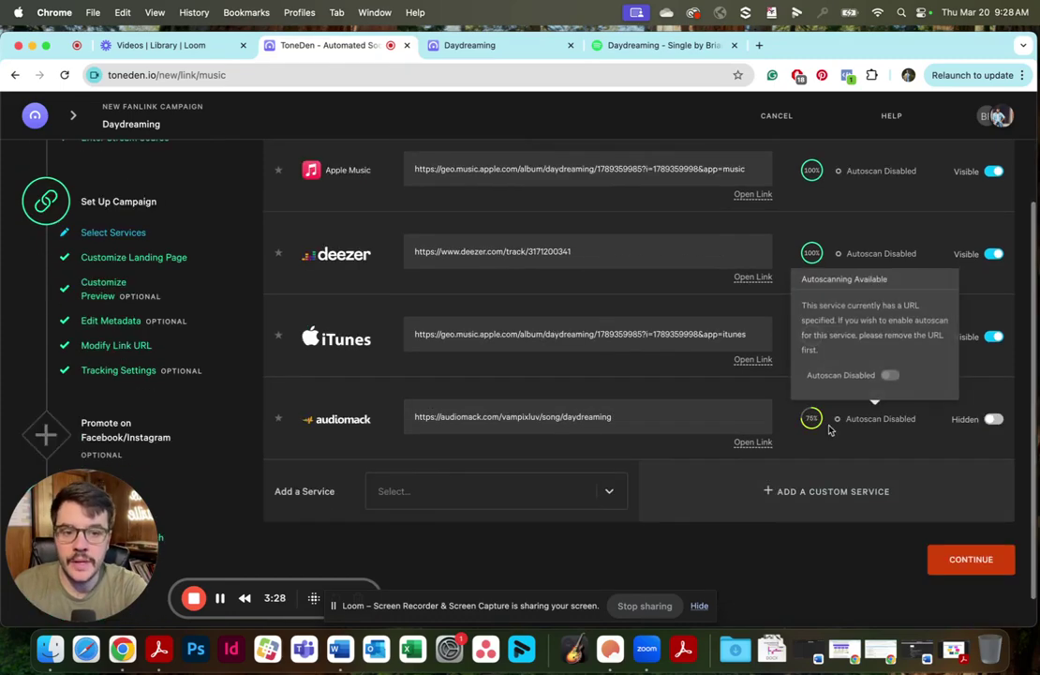
# Open the suggested Audiomack link in a separate browser tab, check which song it leads to, and close it.
pyautogui.tripleClick(555, 418)
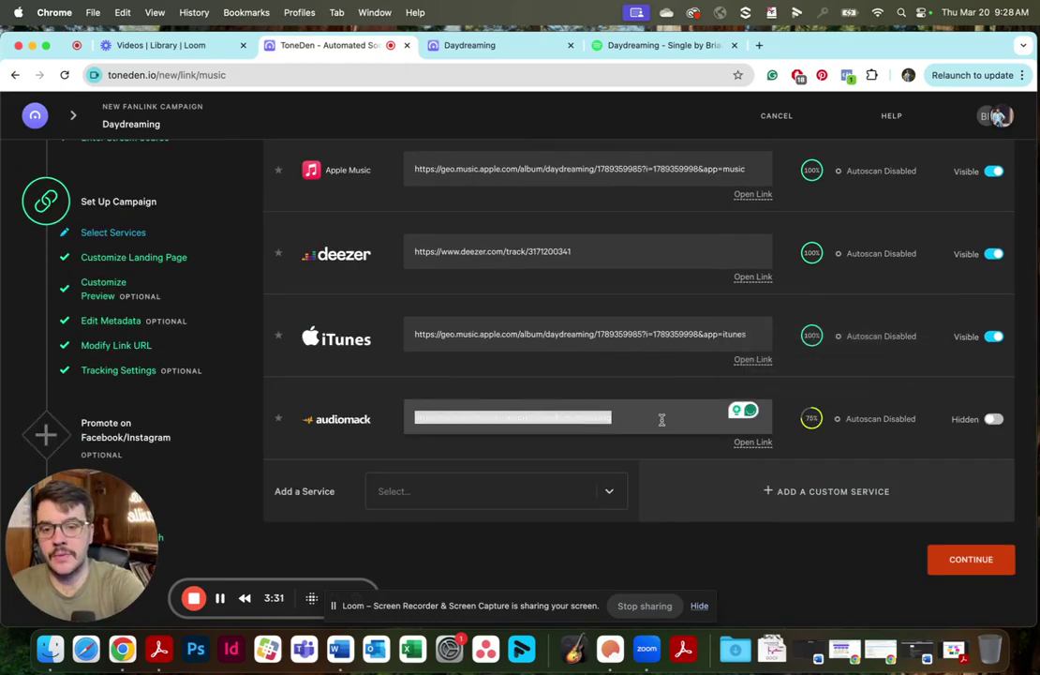
pyautogui.click(760, 49)
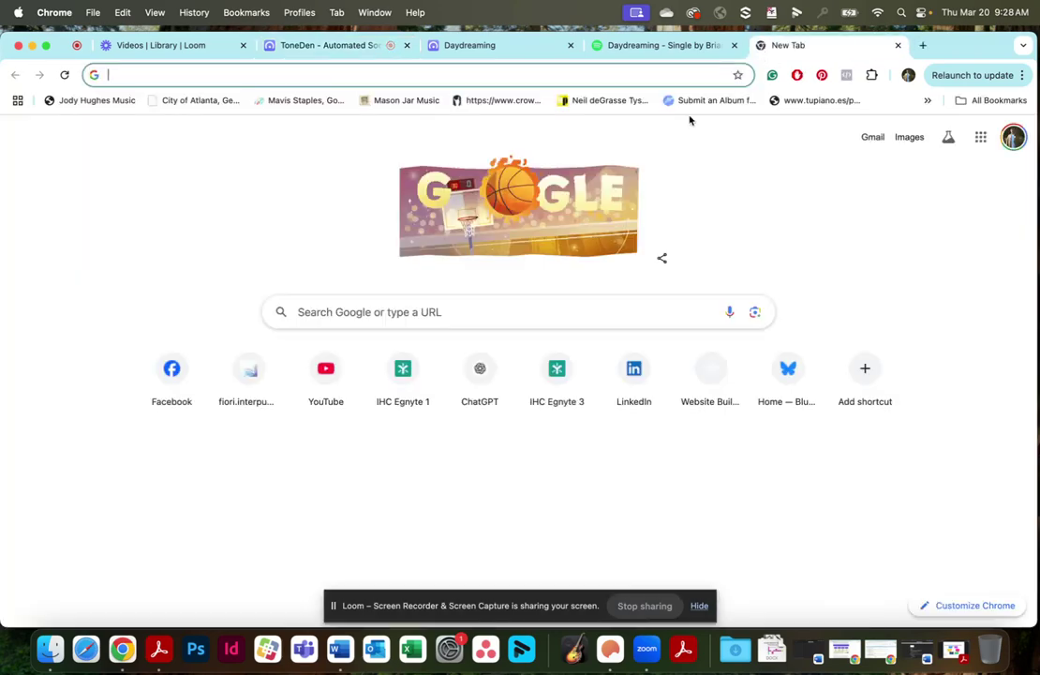
pyautogui.press('cmd+v')
pyautogui.press('Return')
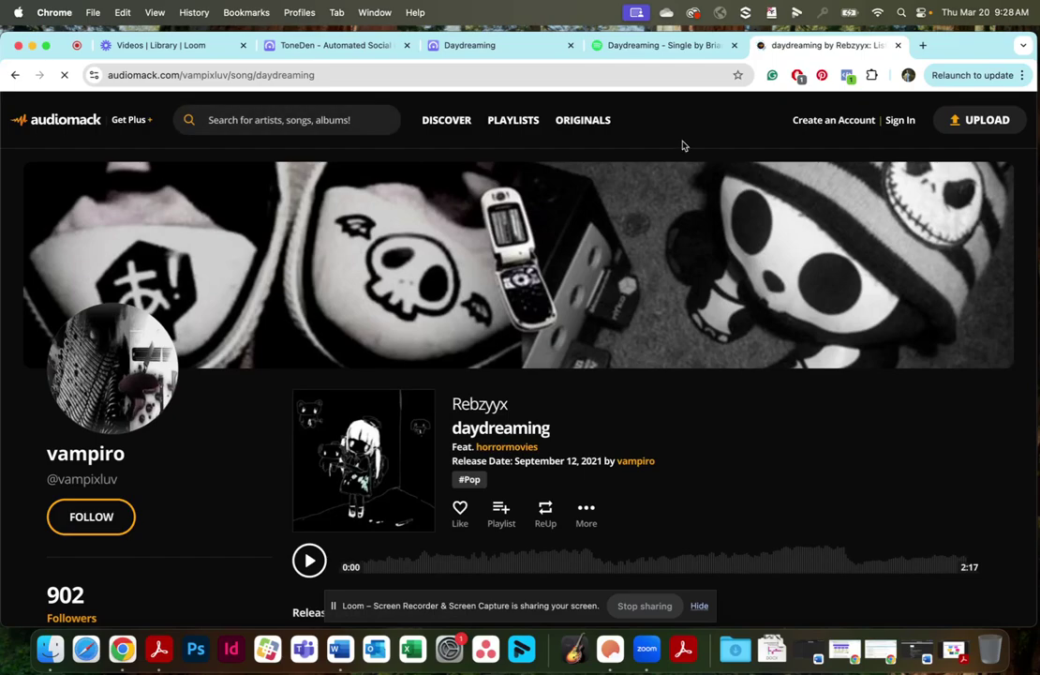
pyautogui.scroll(-5, 691, 343)
pyautogui.scroll(-3, 694, 345)
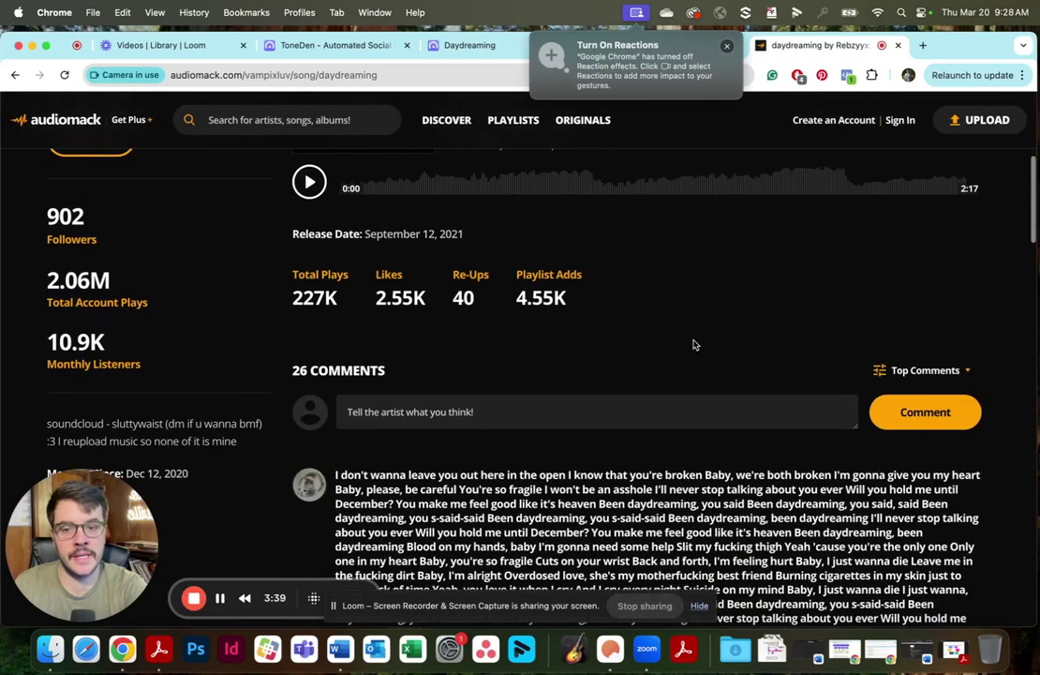
pyautogui.scroll(5, 694, 345)
pyautogui.scroll(2, 694, 346)
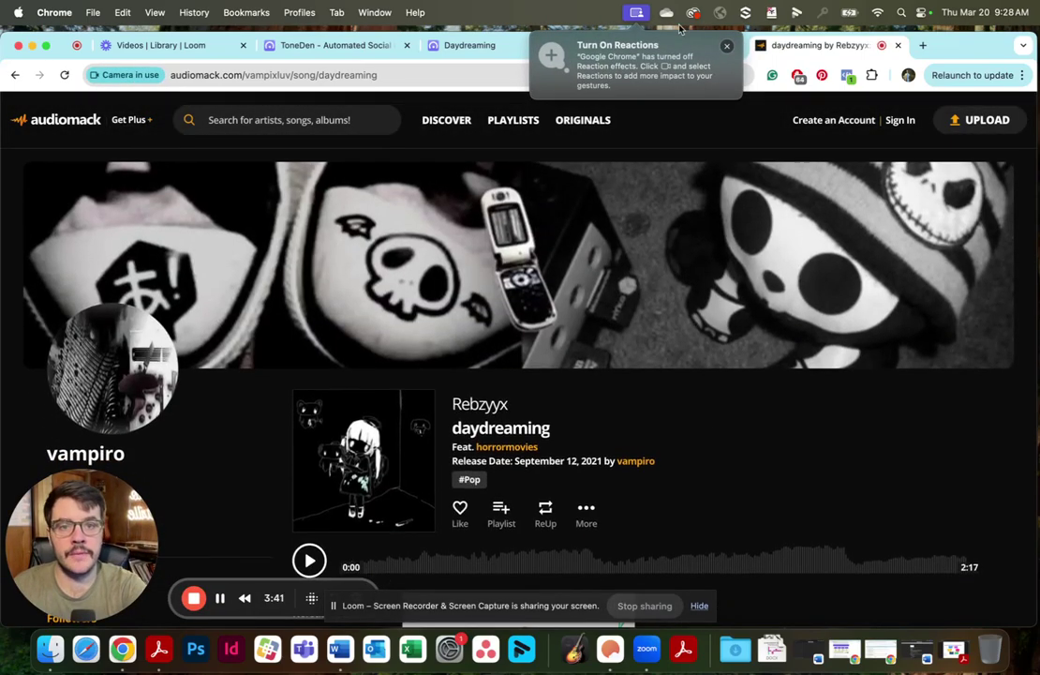
pyautogui.click(897, 45)
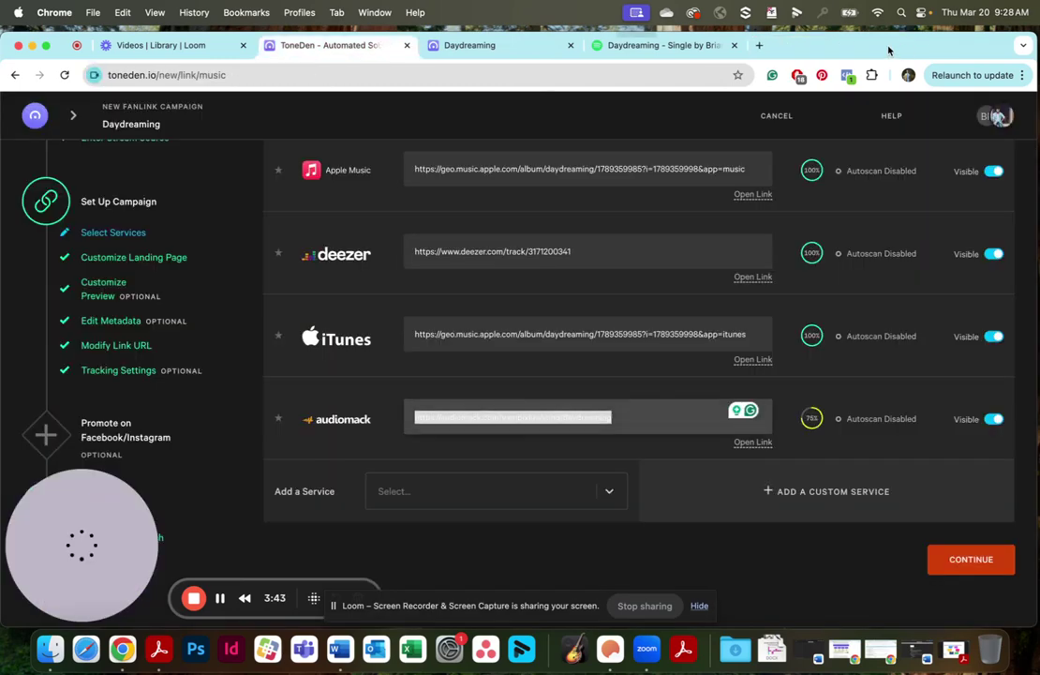
# Clear the URL of the Audiomack service.
pyautogui.click(642, 415)
pyautogui.press('super+a')
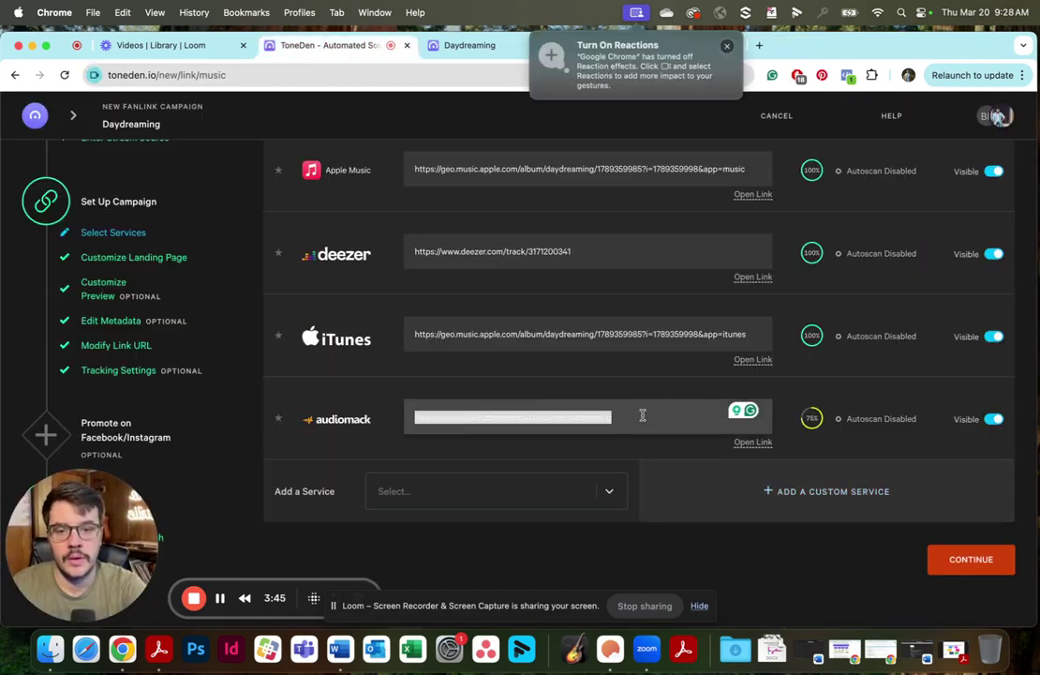
pyautogui.press('BackSpace')
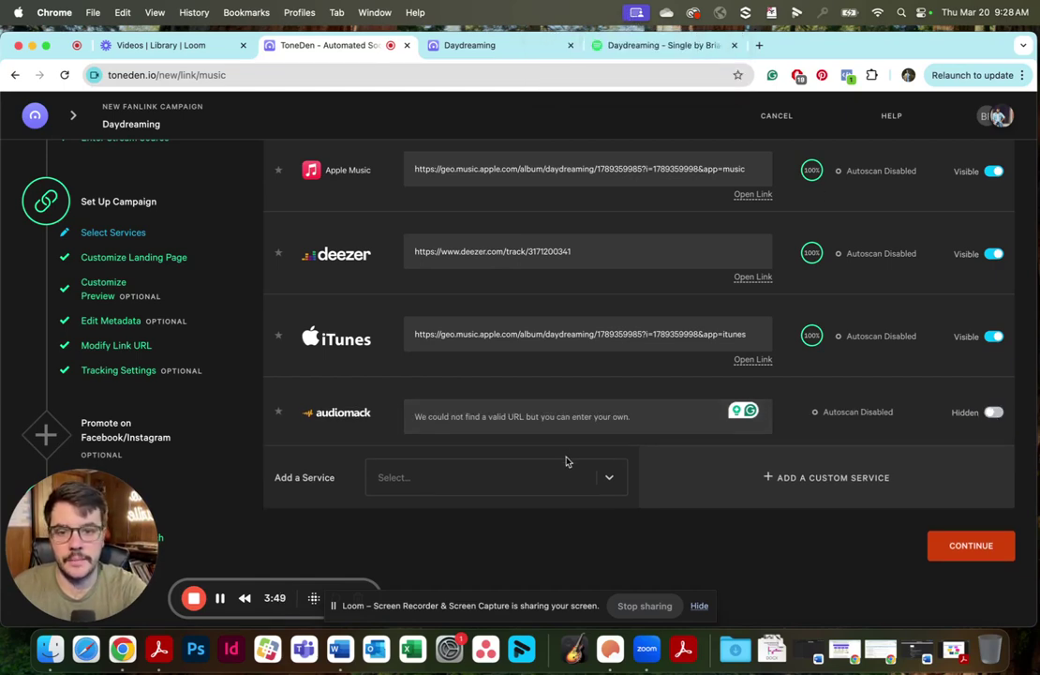
# Add Amazon as another service after looking through the available services.
pyautogui.click(611, 478)
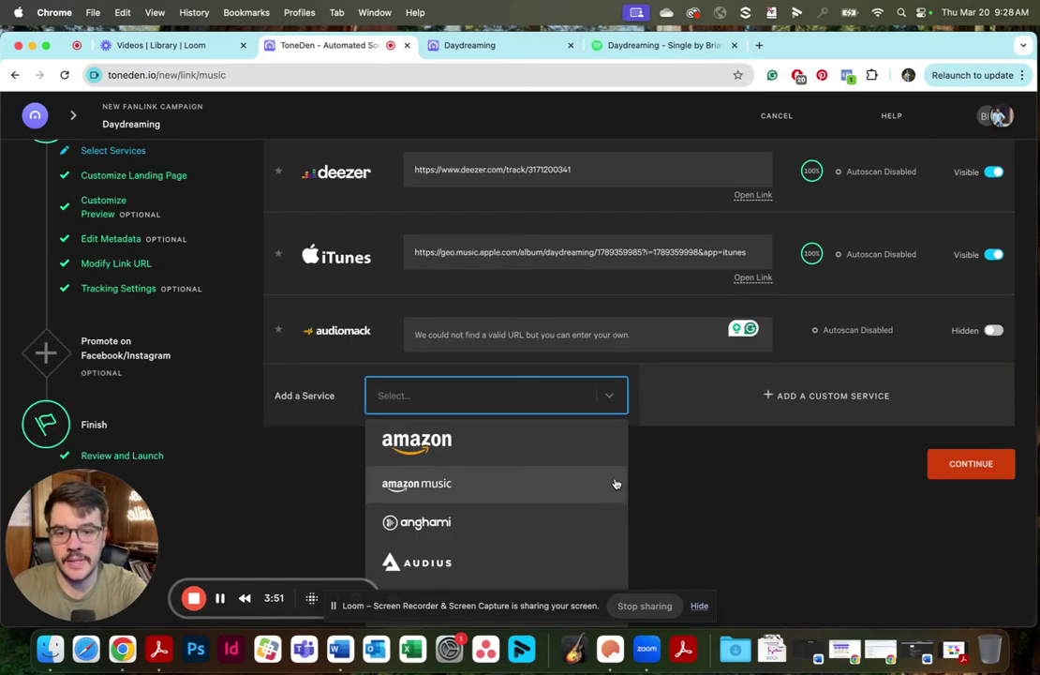
pyautogui.scroll(-4, 539, 572)
pyautogui.scroll(5, 538, 571)
pyautogui.click(504, 440)
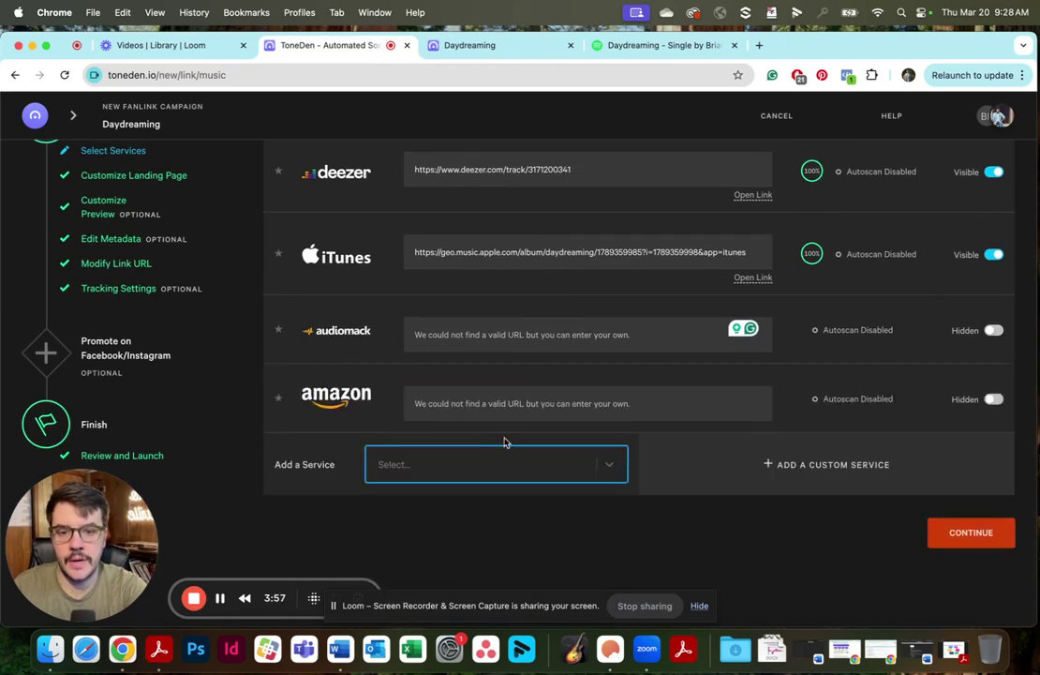
# Search the web in a separate browser tab for the Daydreaming single with its band name and "amazon music".
pyautogui.click(578, 407)
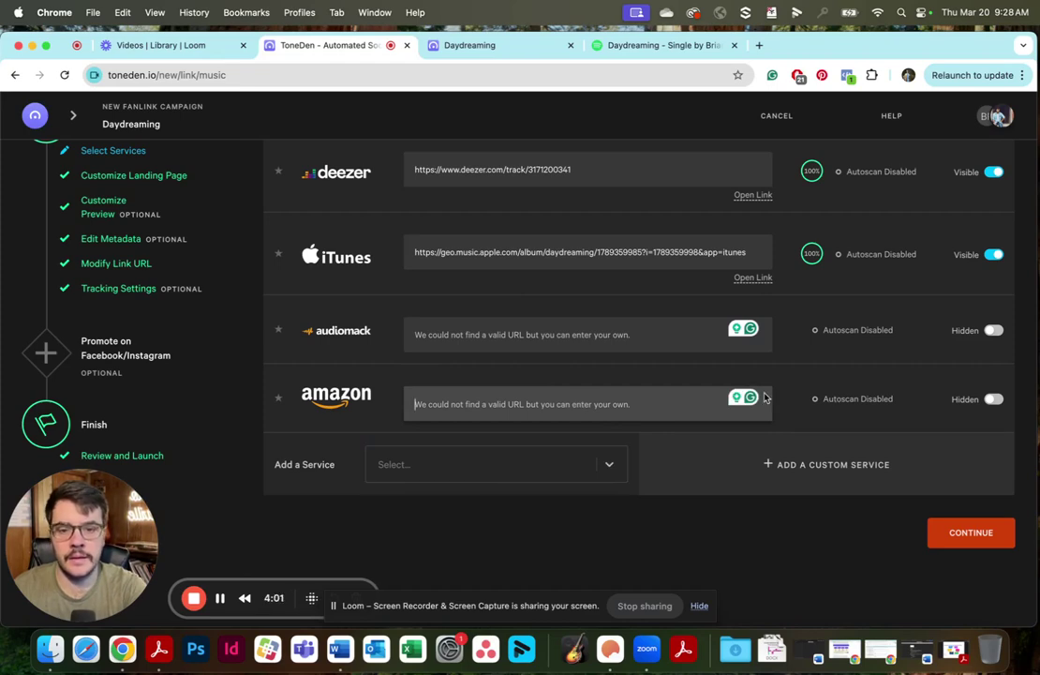
pyautogui.click(762, 45)
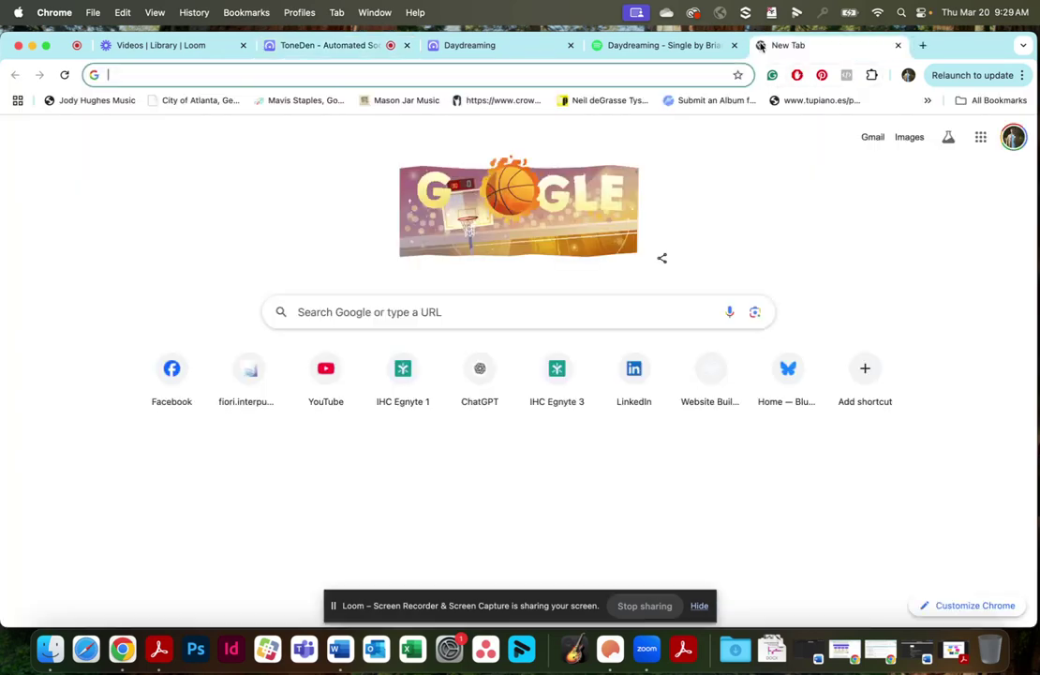
pyautogui.write('daydreami')
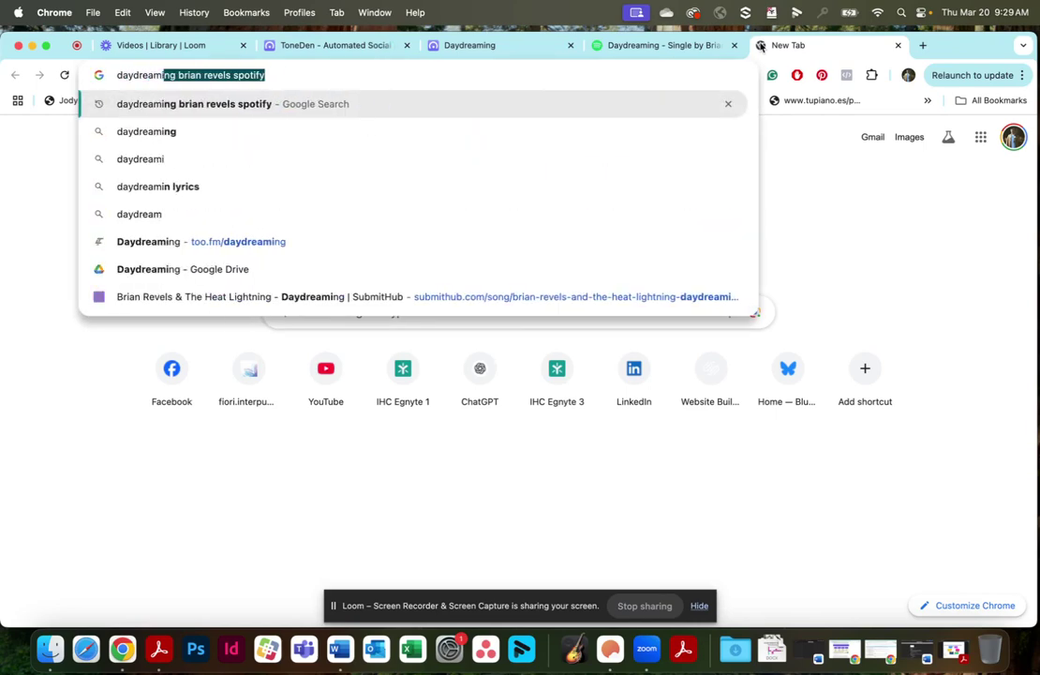
pyautogui.write('ng brian revels and the heatl')
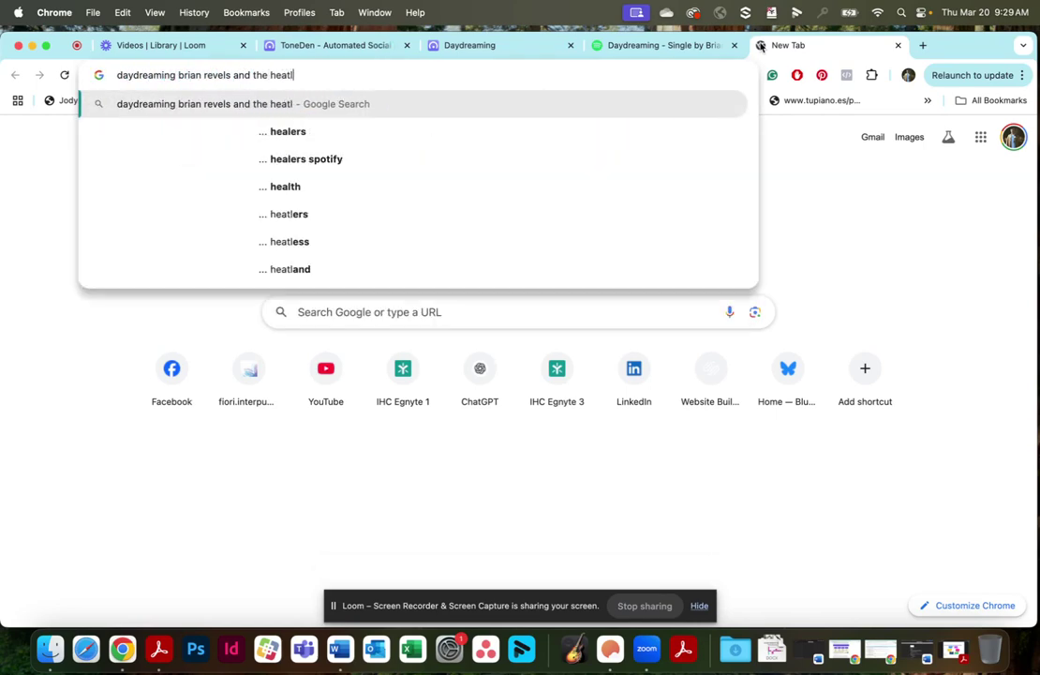
pyautogui.press('BackSpace')
pyautogui.write('lightning')
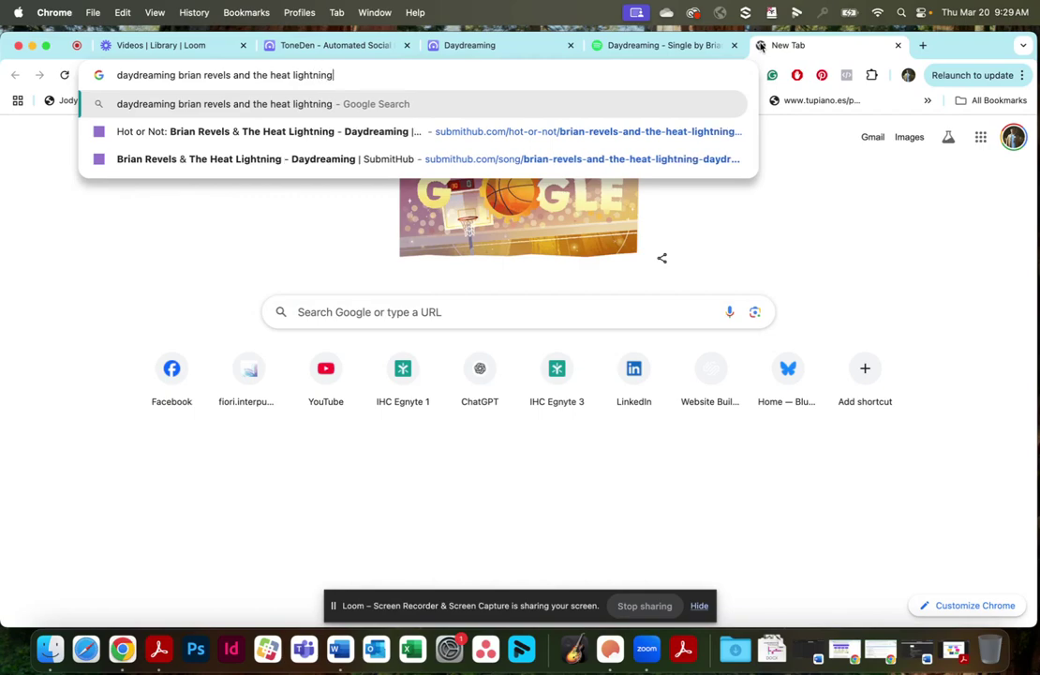
pyautogui.write(' amazon music')
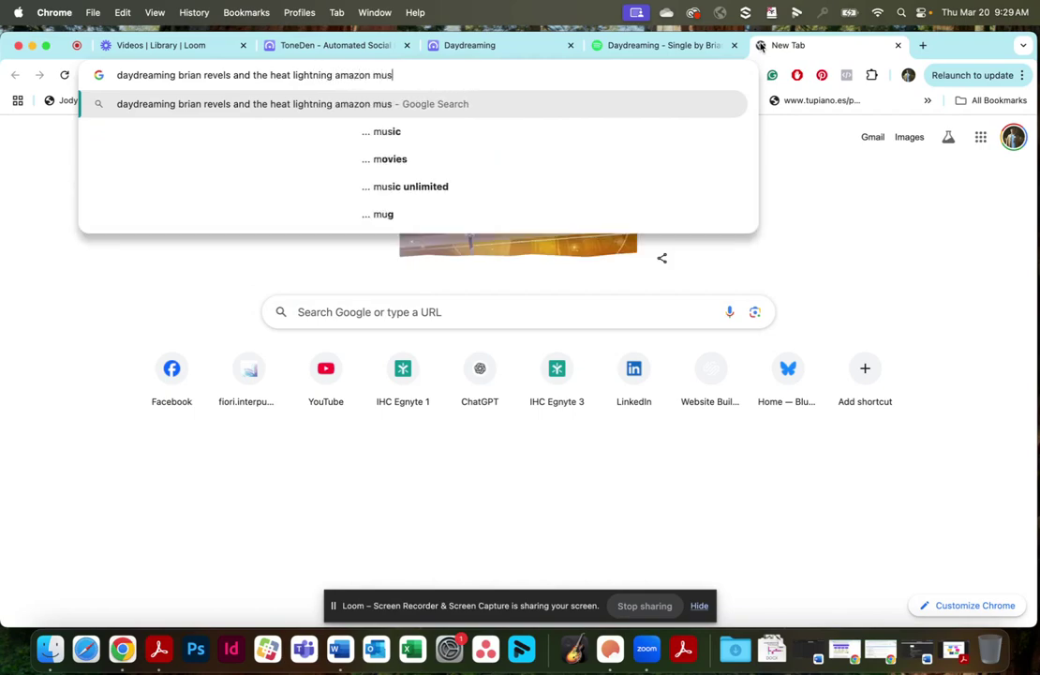
pyautogui.press('Return')
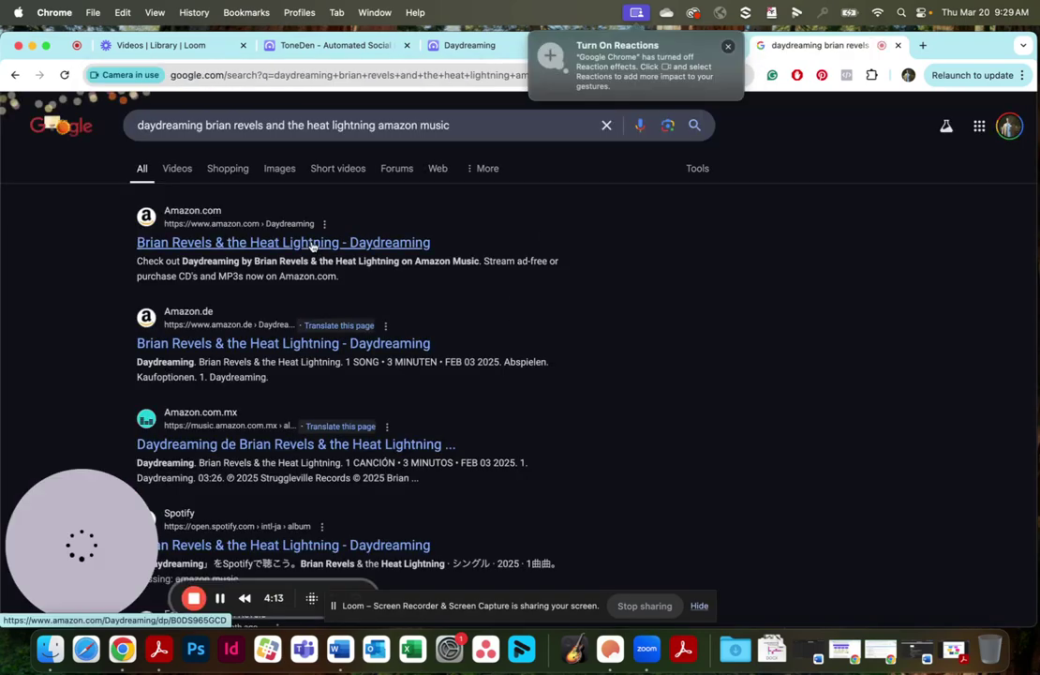
# Check the Amazon.com, Amazon.de and Amazon.com.mx results for a Daydreaming page, returning to the search results after each.
pyautogui.click(313, 243)
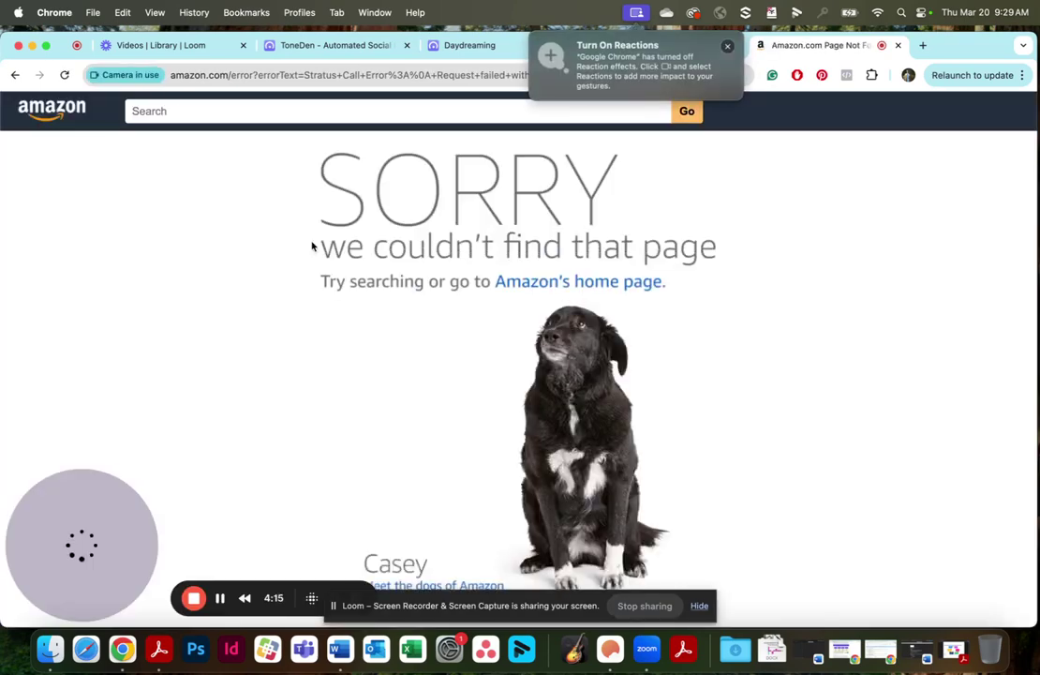
pyautogui.click(15, 75)
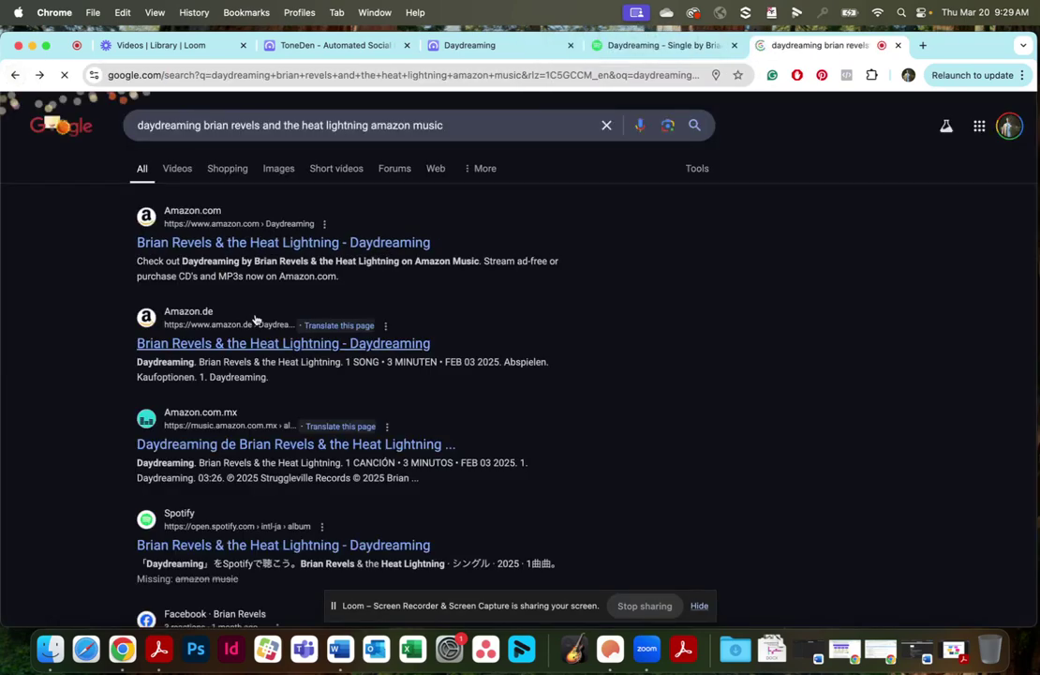
pyautogui.click(277, 345)
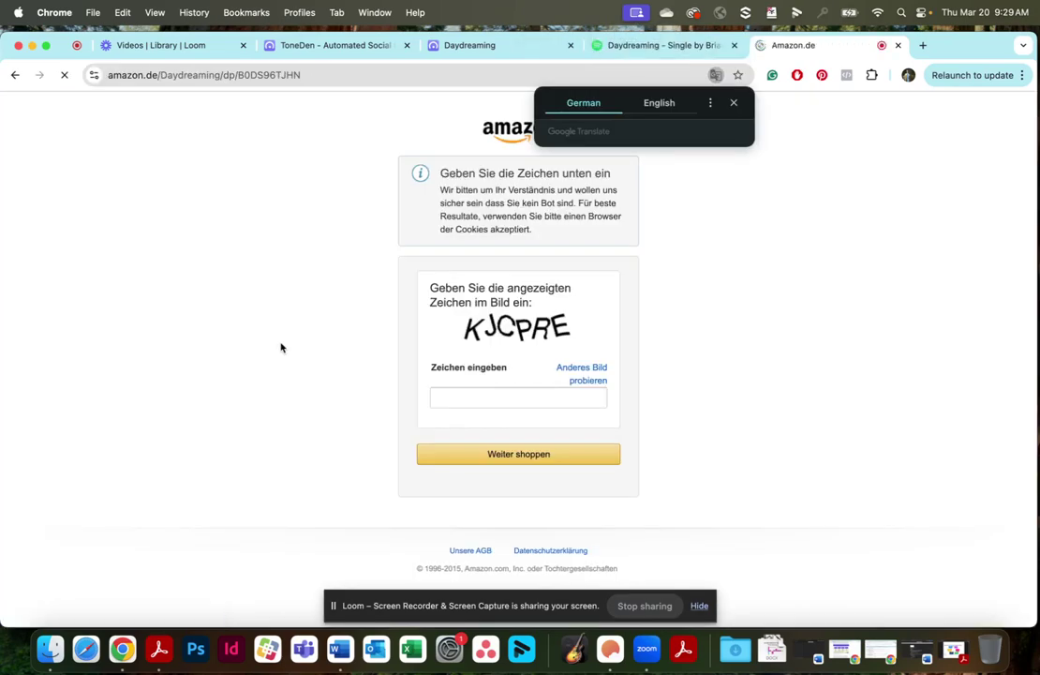
pyautogui.click(15, 75)
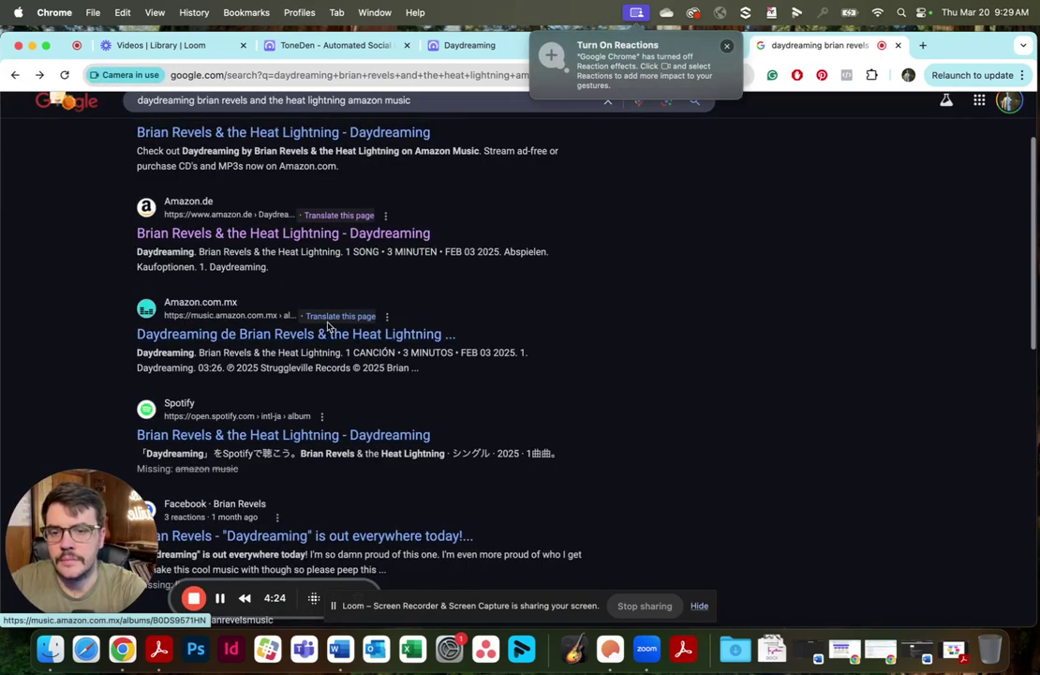
pyautogui.click(322, 333)
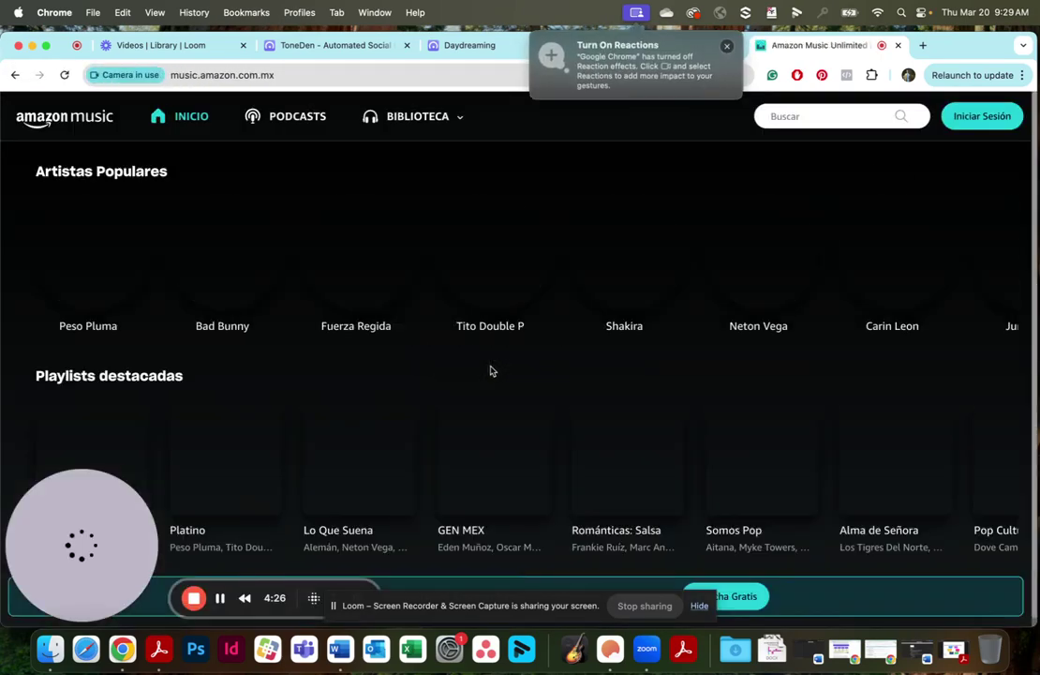
pyautogui.scroll(-3, 390, 374)
pyautogui.scroll(3, 390, 373)
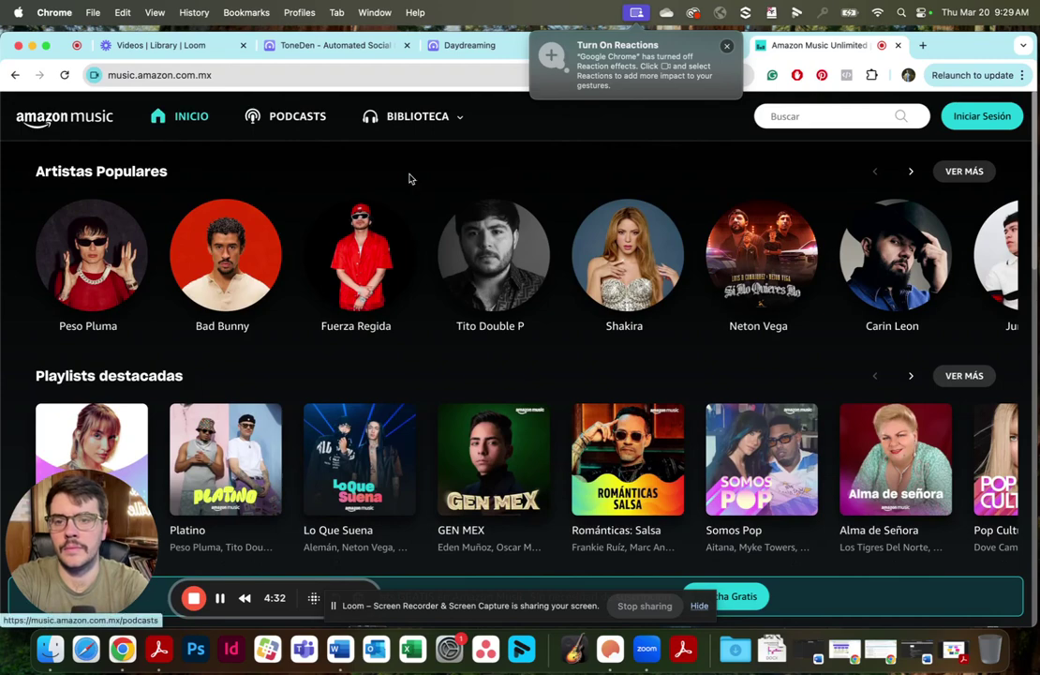
pyautogui.click(16, 77)
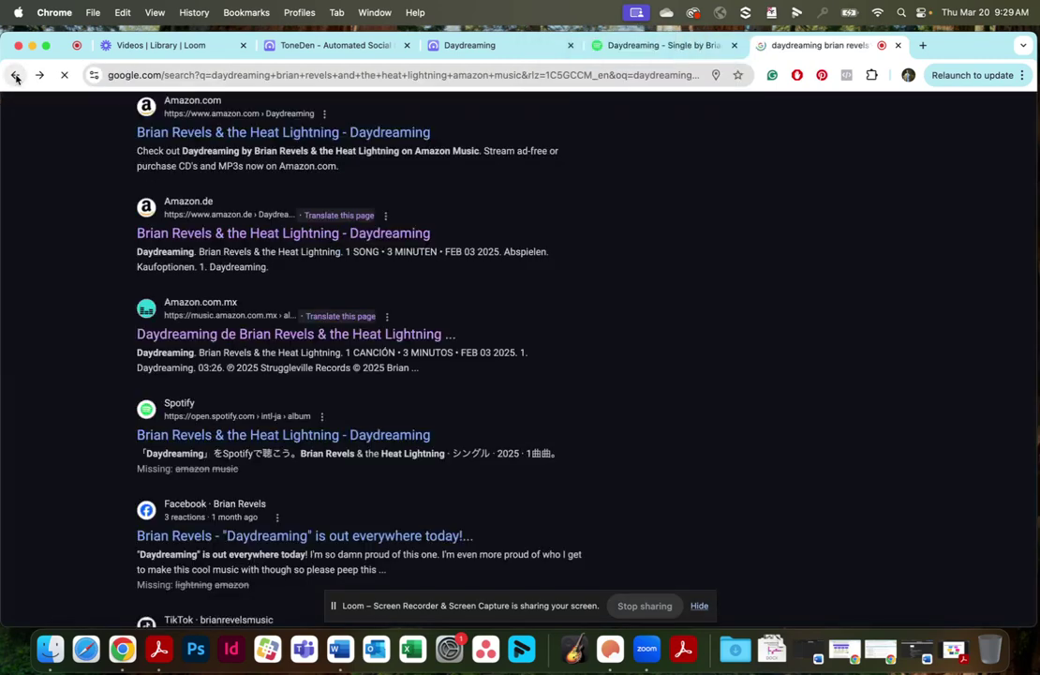
# Search the web for "amazon music", open its Free Music Streaming page, and close that browser tab.
pyautogui.click(251, 75)
pyautogui.write('amazon music')
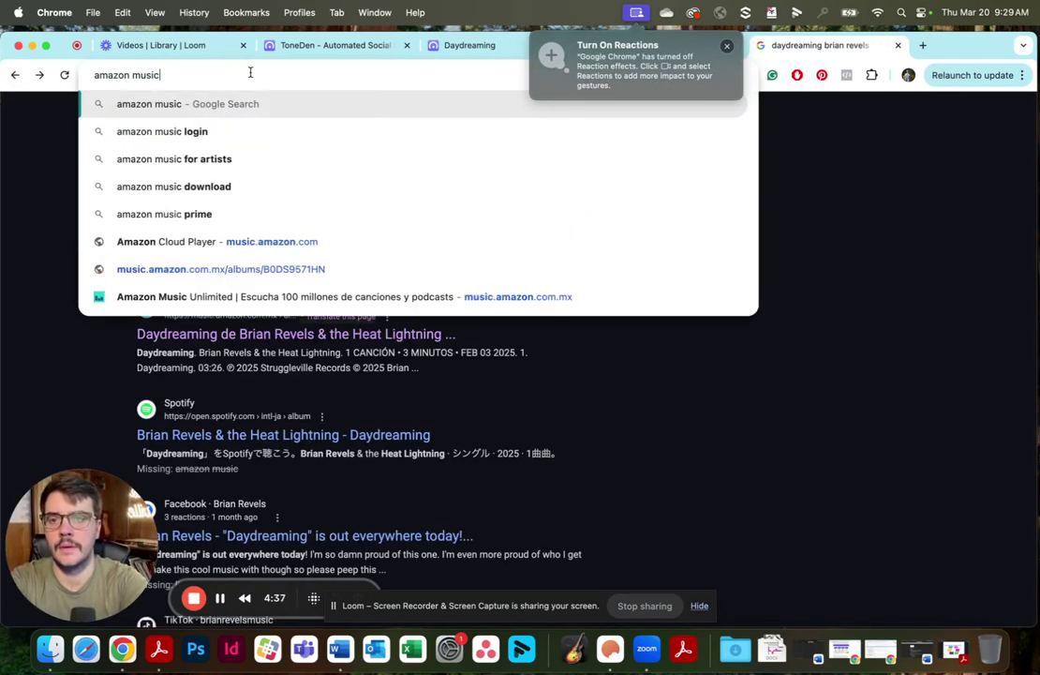
pyautogui.press('Return')
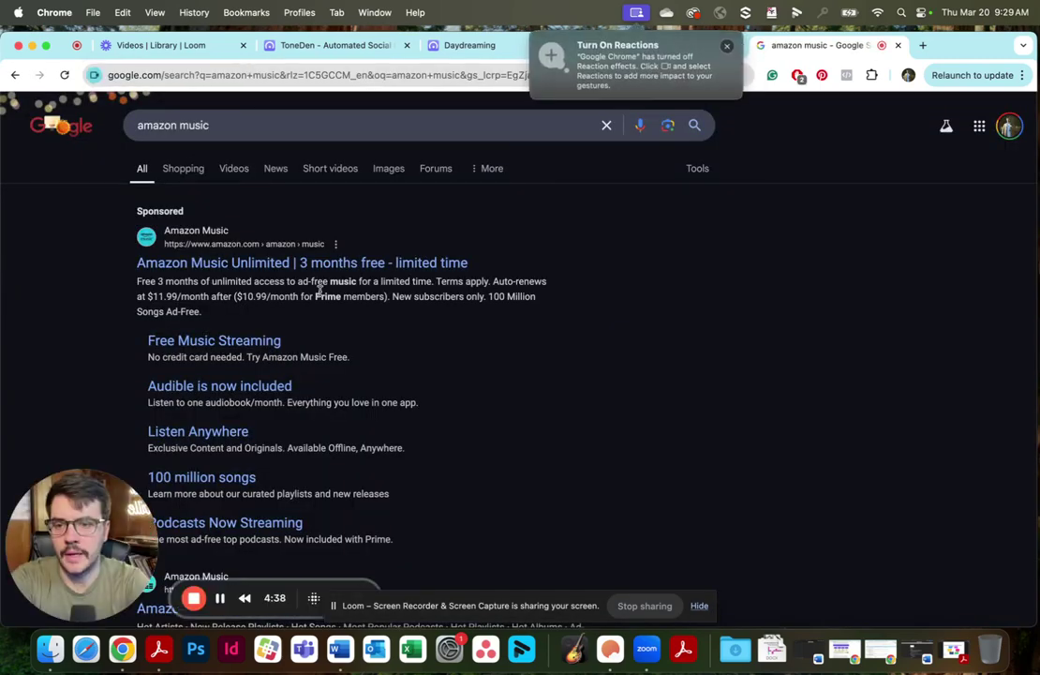
pyautogui.click(265, 342)
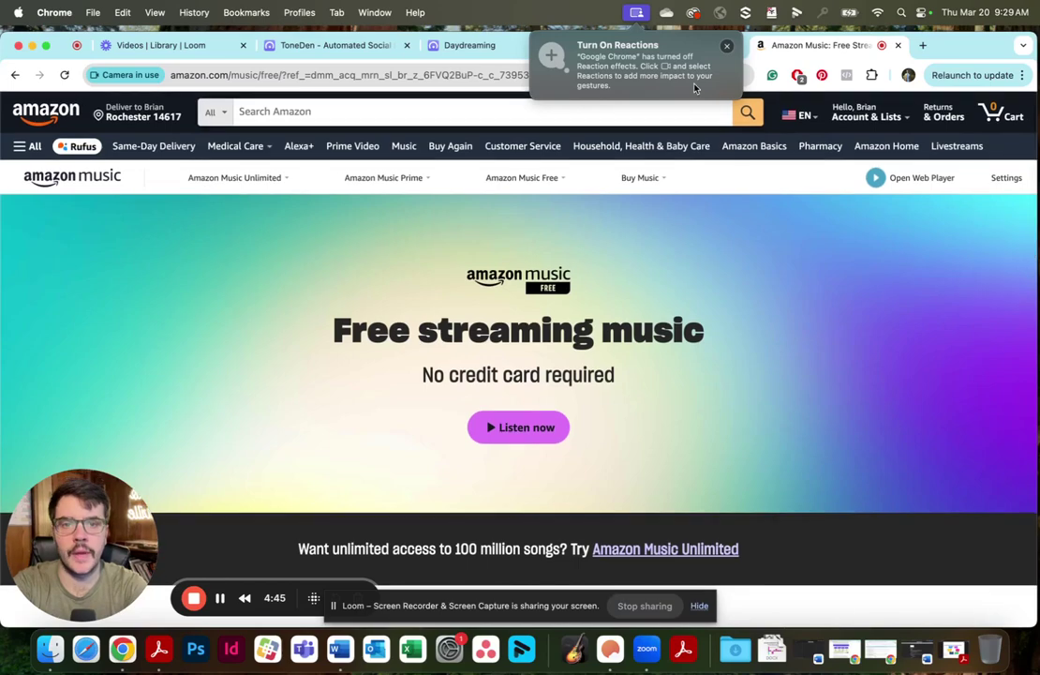
pyautogui.click(897, 45)
# Return to the ToneDen campaign and review the selected services and the other services available to add.
pyautogui.click(483, 49)
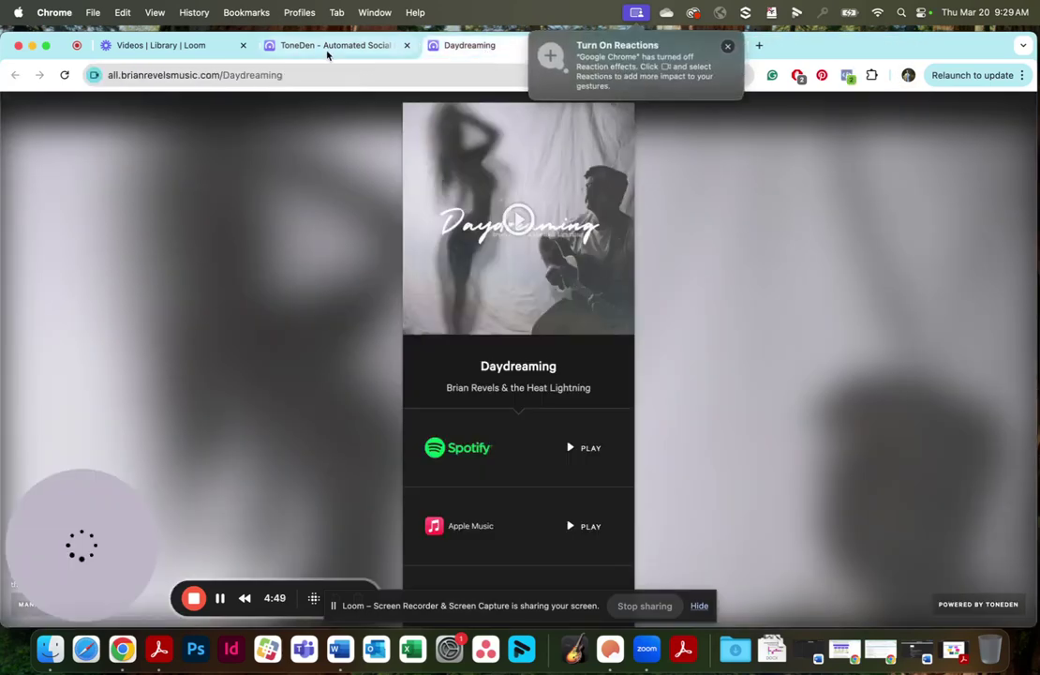
pyautogui.click(329, 49)
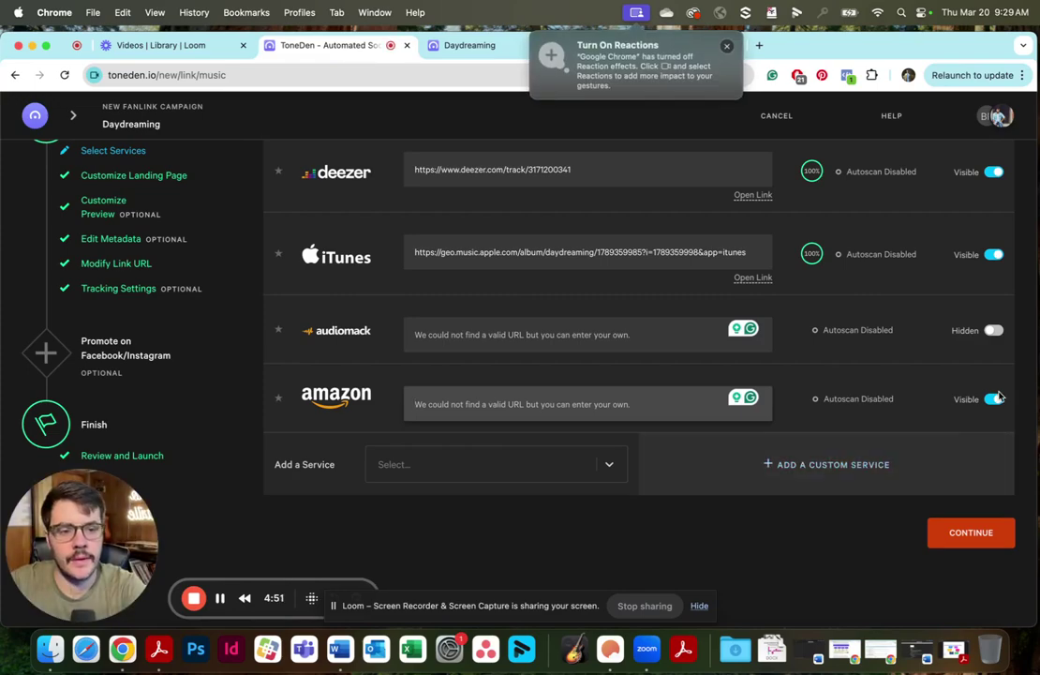
pyautogui.scroll(5, 592, 417)
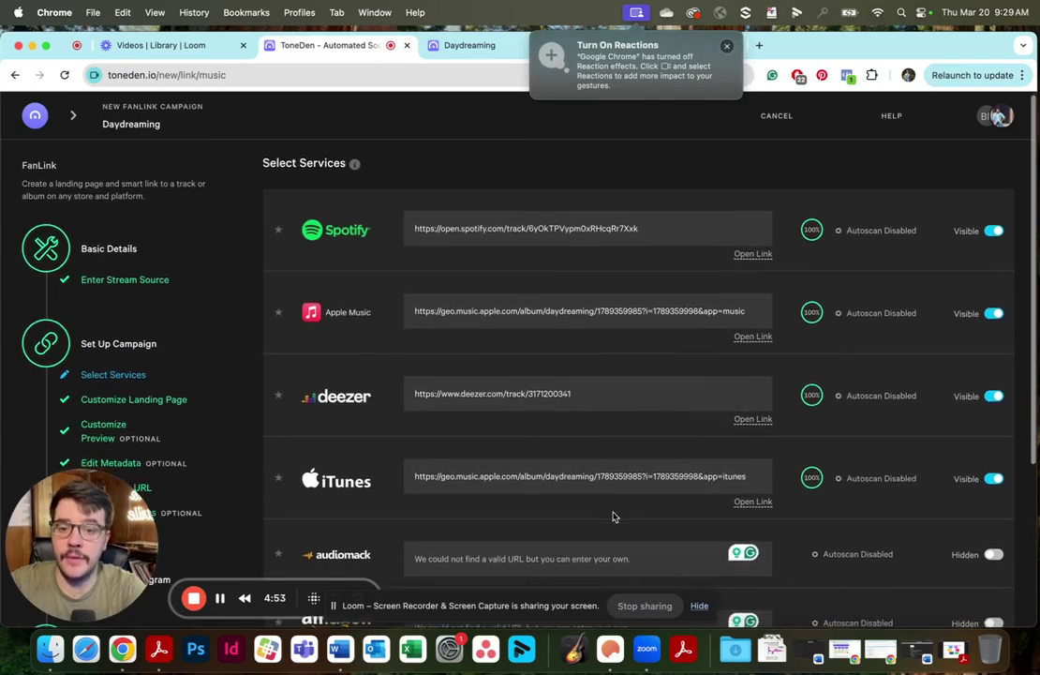
pyautogui.scroll(-5, 614, 516)
pyautogui.click(613, 454)
pyautogui.scroll(-3, 576, 511)
pyautogui.scroll(-4, 576, 511)
pyautogui.scroll(6, 491, 559)
pyautogui.click(666, 418)
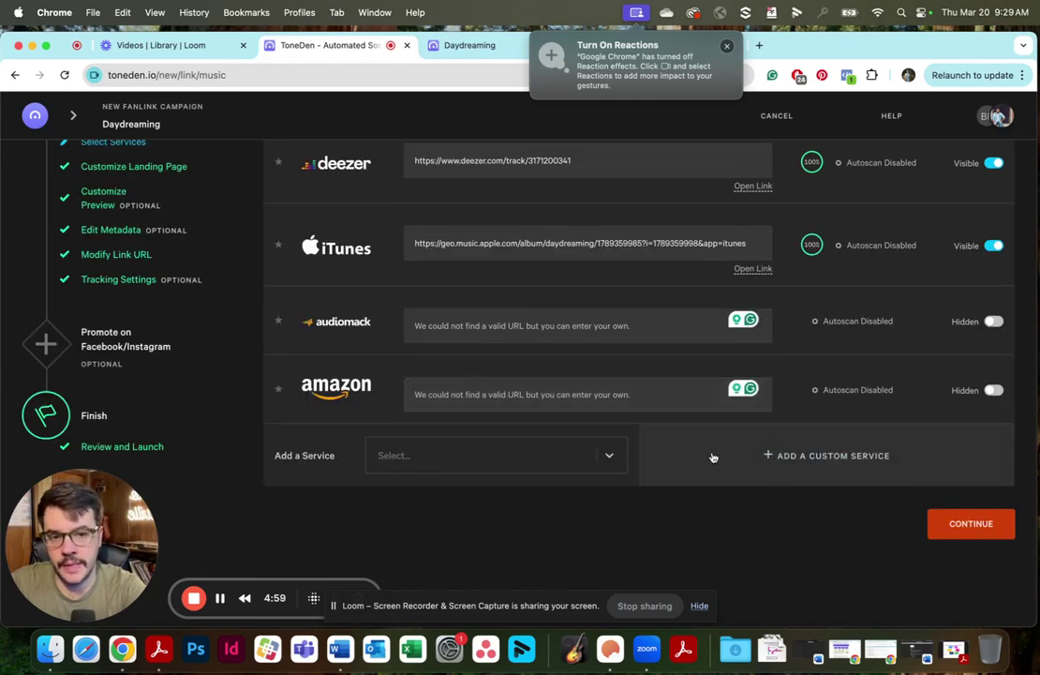
pyautogui.scroll(5, 768, 478)
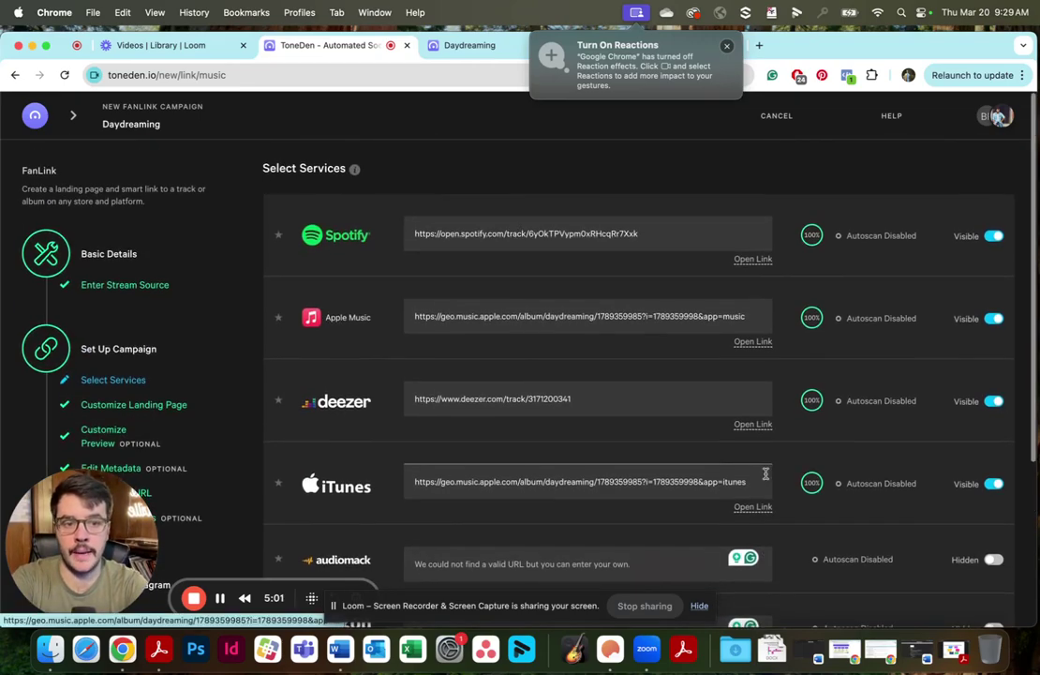
pyautogui.scroll(-4, 766, 479)
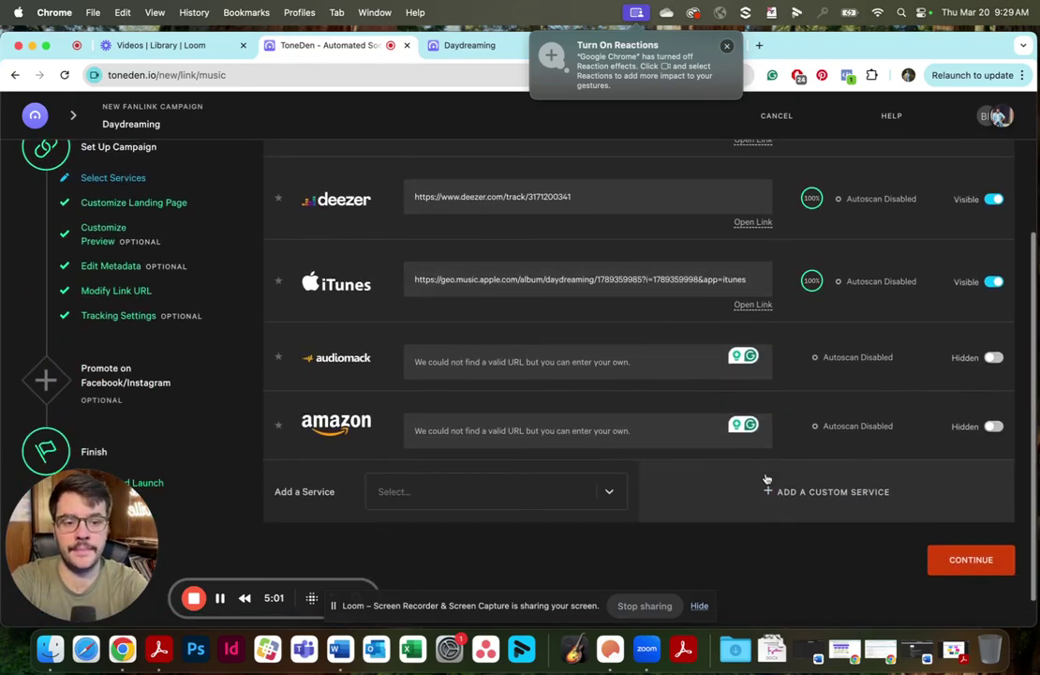
# Continue to the landing page customization, and play and pause the track in the page preview.
pyautogui.click(970, 560)
pyautogui.scroll(-2, 614, 433)
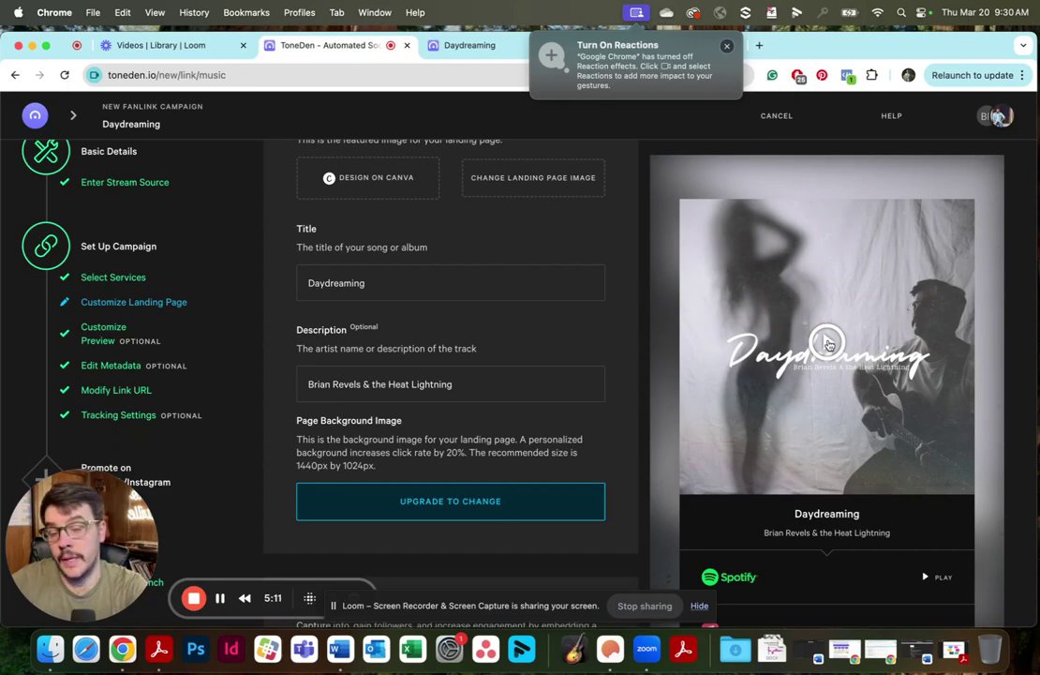
pyautogui.click(828, 344)
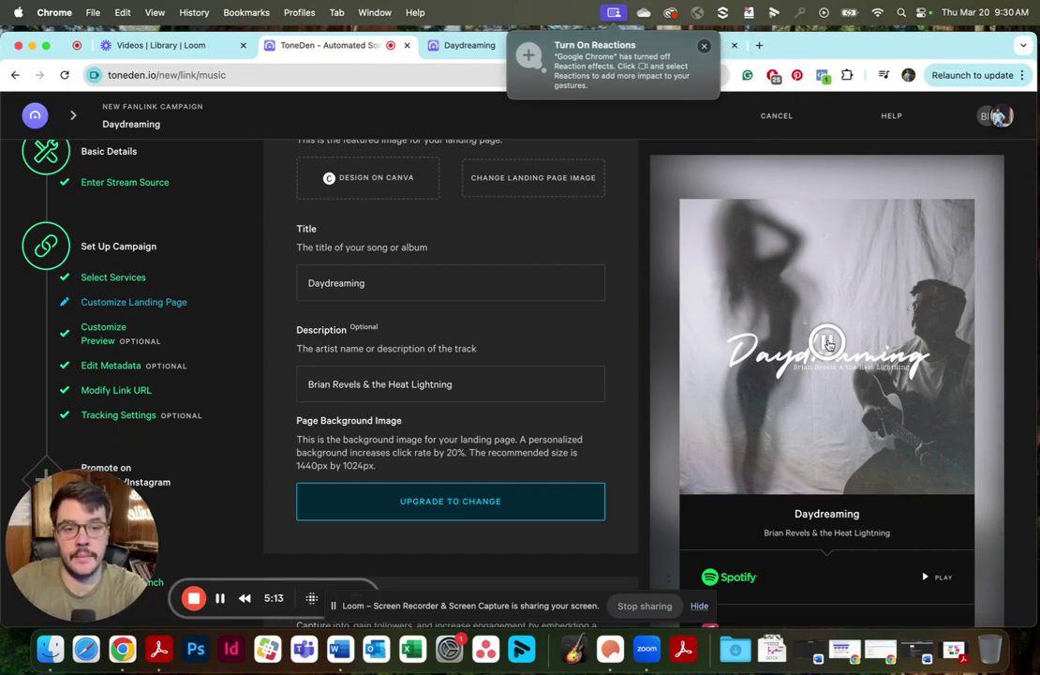
pyautogui.click(828, 345)
# Examine the landing page settings: image, title, description, social unlock options, email capture form, preferred-service redirect and click-through sorting.
pyautogui.scroll(2, 526, 376)
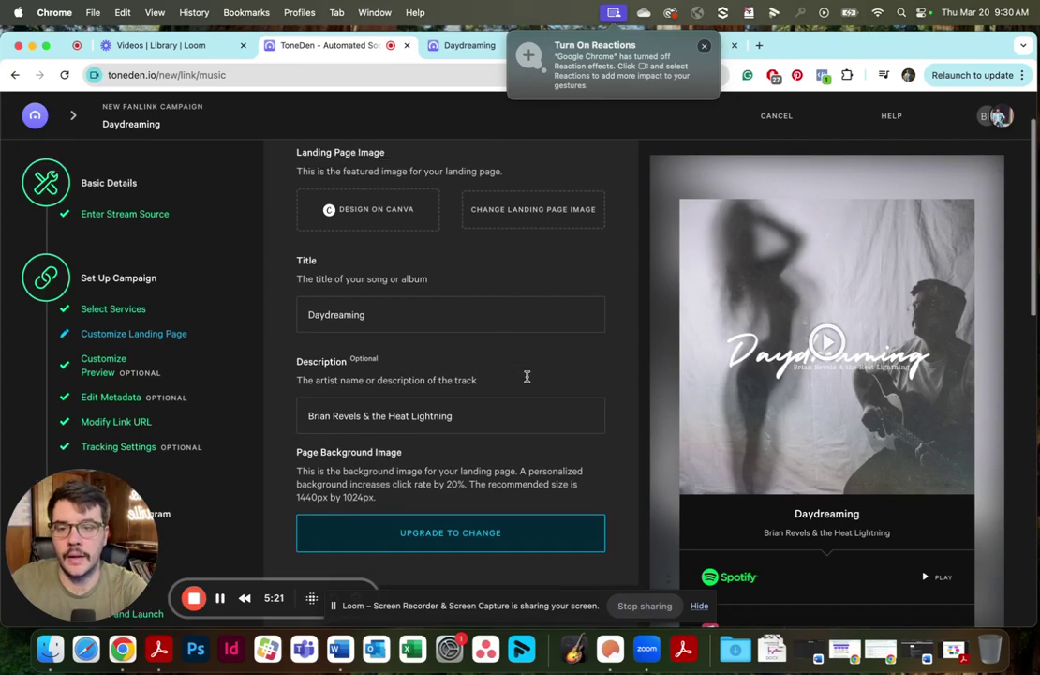
pyautogui.scroll(-3, 346, 375)
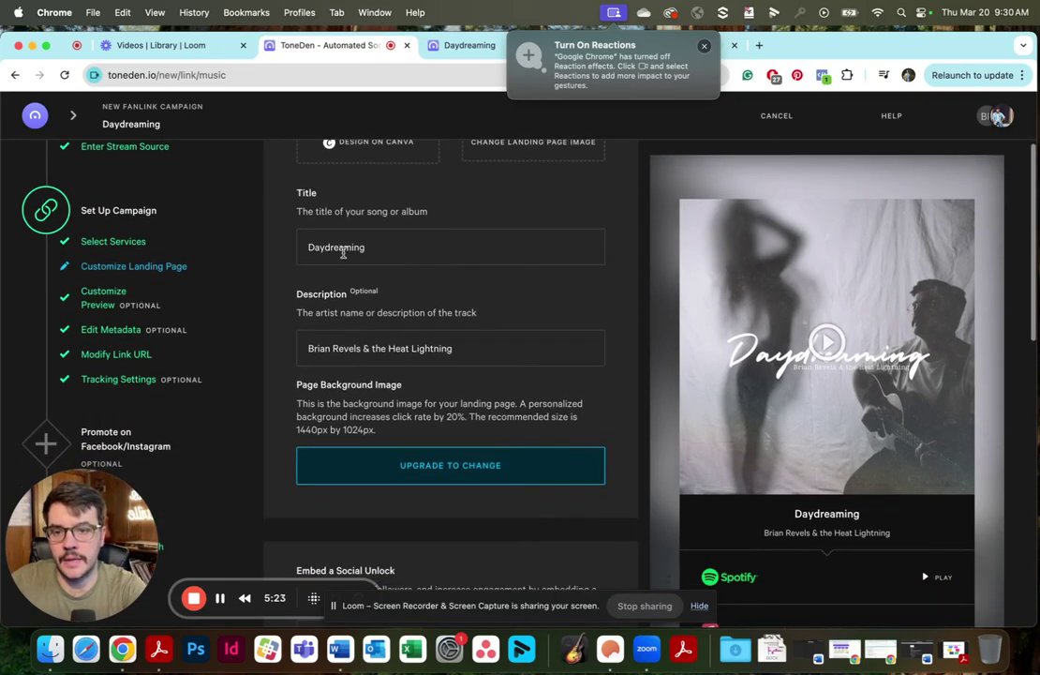
pyautogui.scroll(-4, 521, 417)
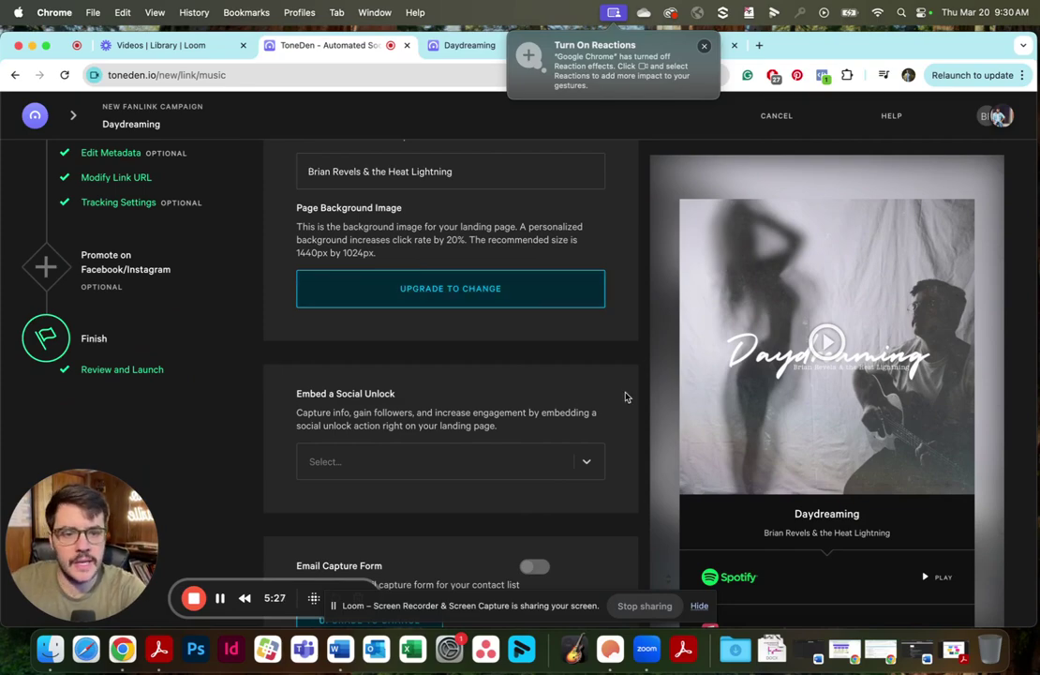
pyautogui.scroll(-5, 433, 408)
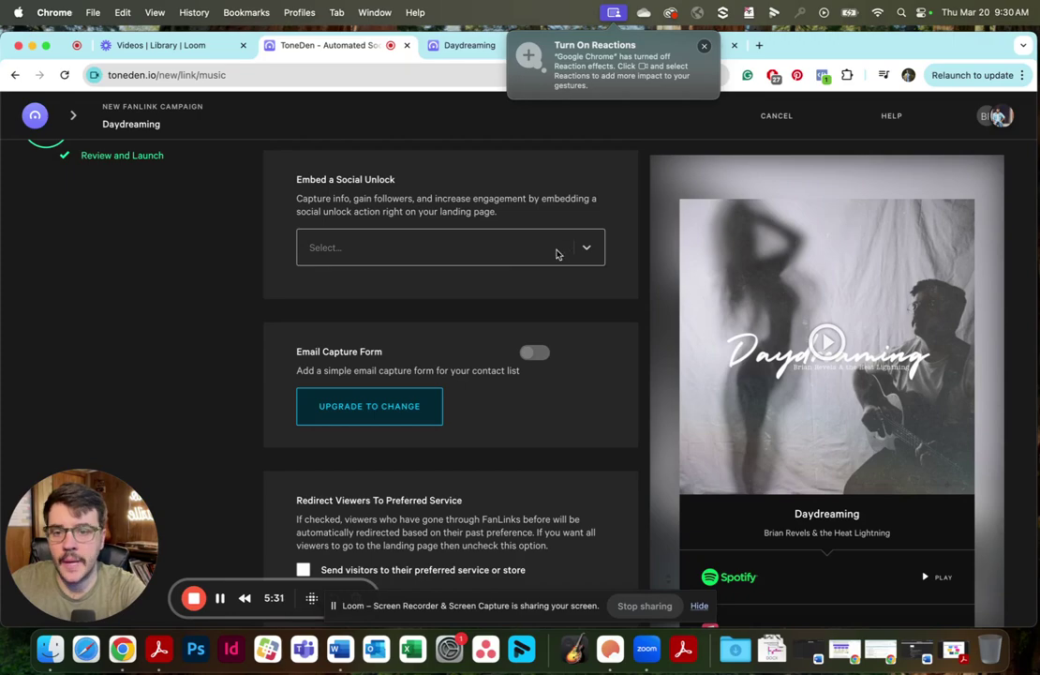
pyautogui.scroll(-2, 494, 257)
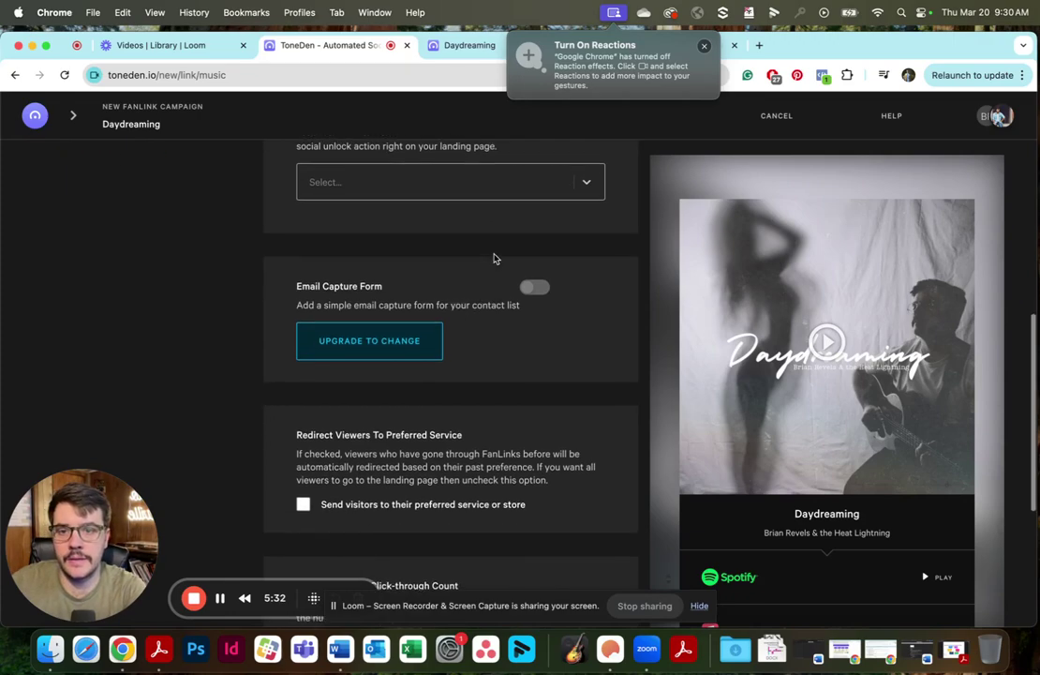
pyautogui.click(559, 184)
pyautogui.click(558, 184)
pyautogui.scroll(4, 541, 302)
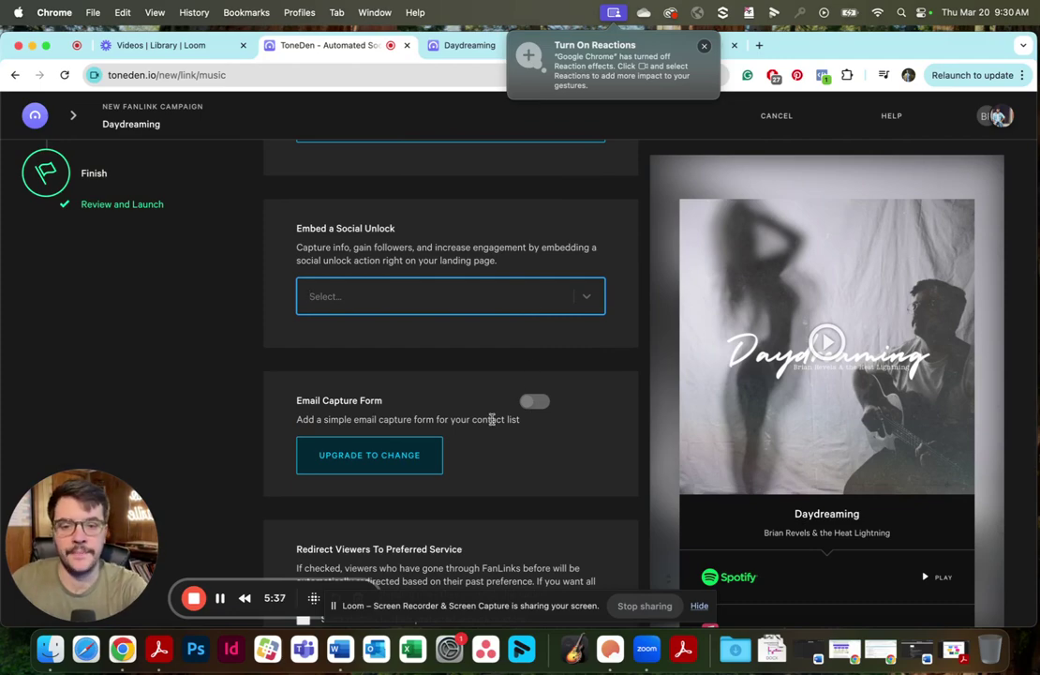
pyautogui.scroll(-4, 497, 426)
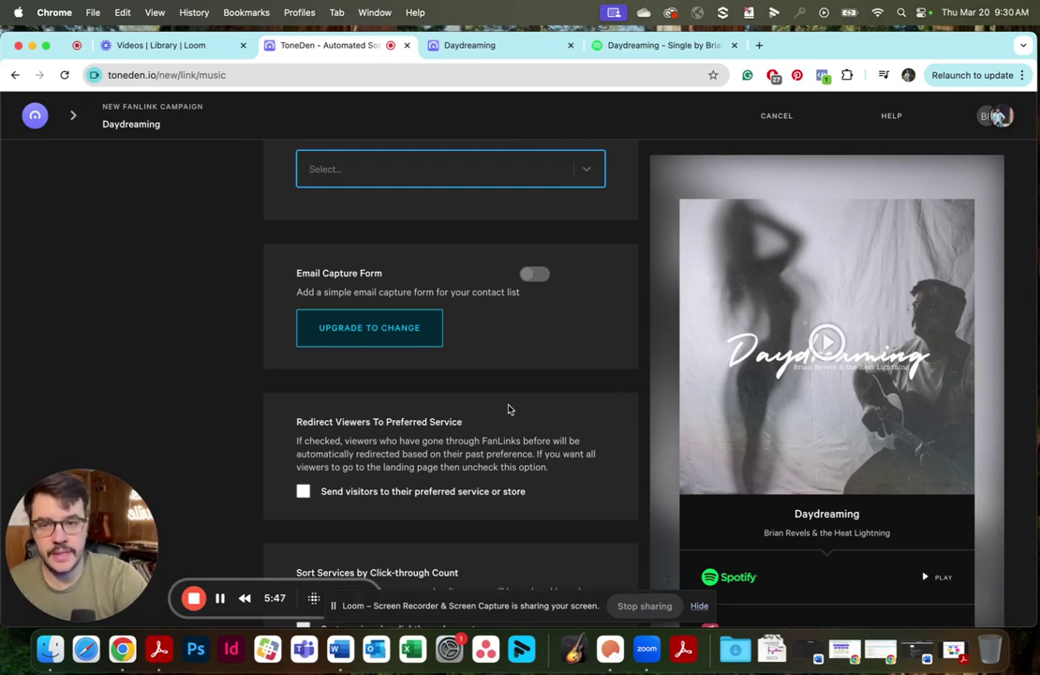
pyautogui.scroll(-2, 509, 409)
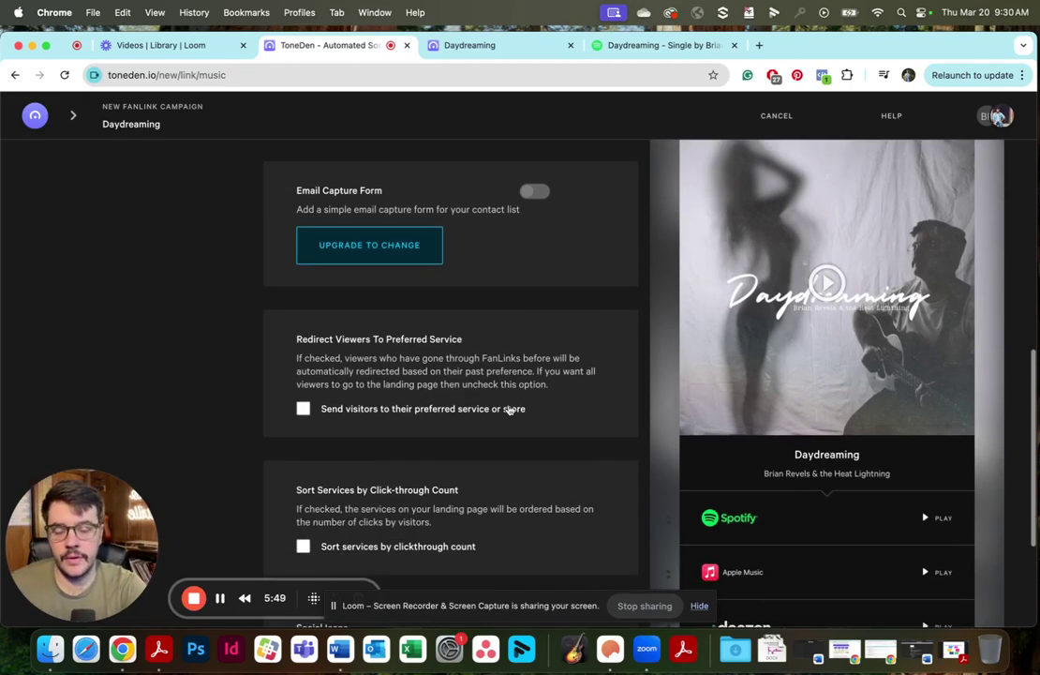
pyautogui.scroll(5, 509, 408)
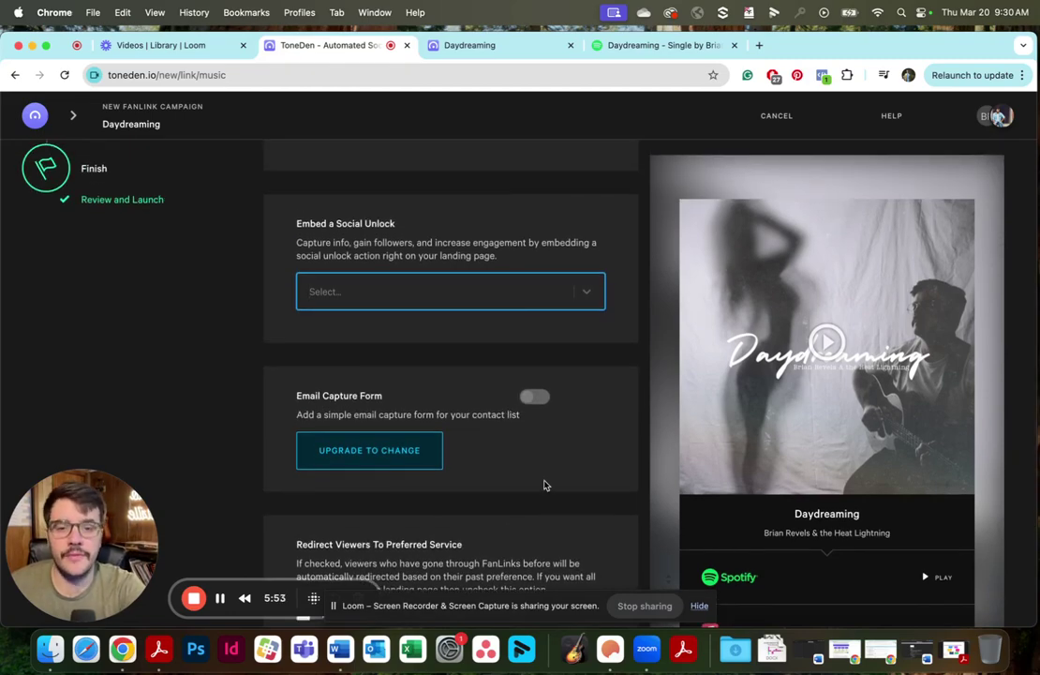
pyautogui.scroll(-4, 544, 484)
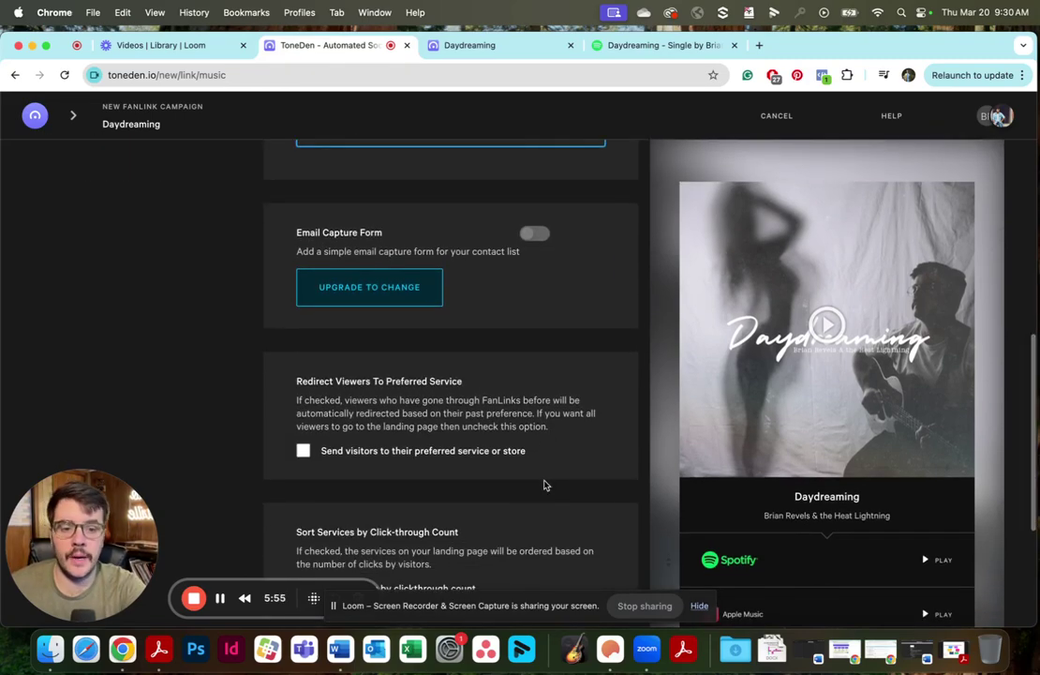
# Enable sending visitors to their preferred service or store, and sorting services by clickthrough count.
pyautogui.scroll(-1, 545, 485)
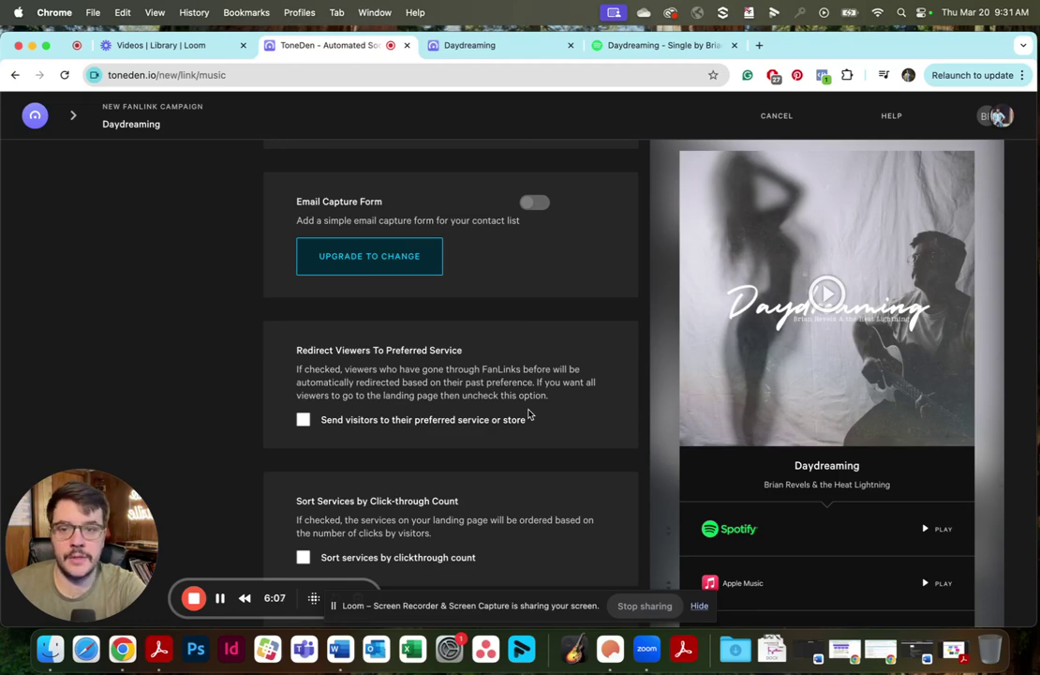
pyautogui.scroll(-3, 534, 375)
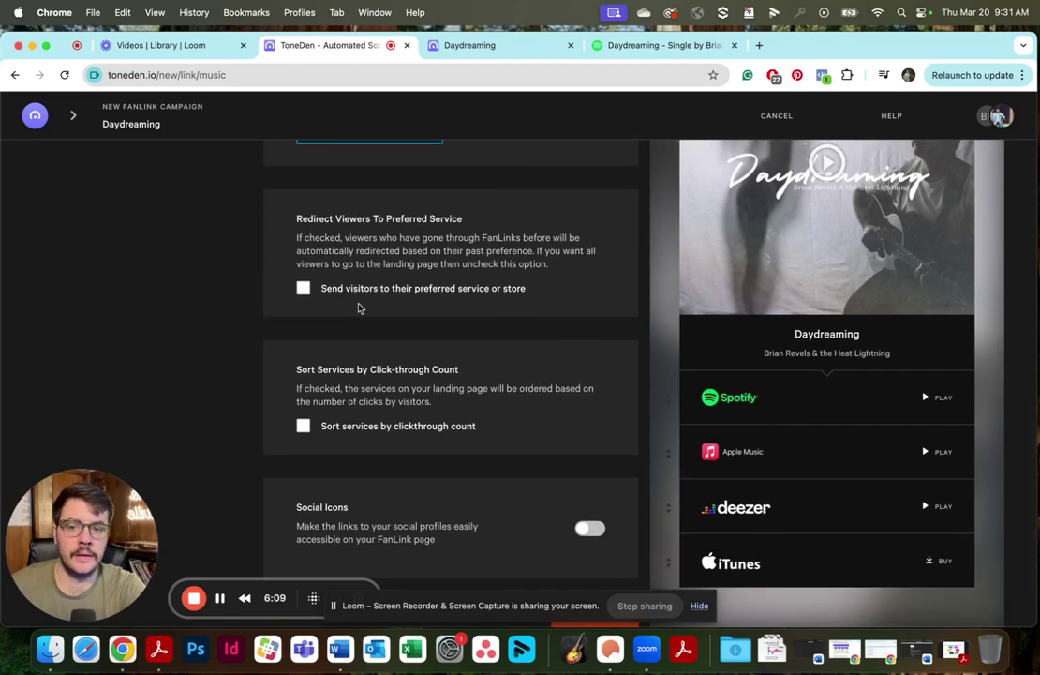
pyautogui.scroll(5, 404, 302)
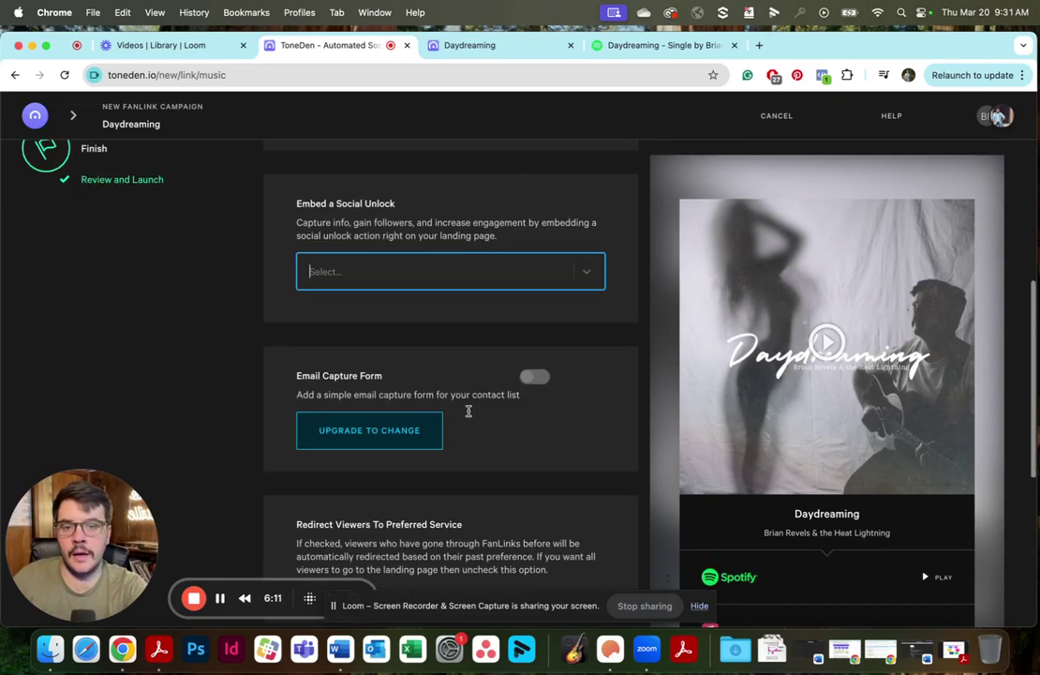
pyautogui.scroll(-3, 469, 410)
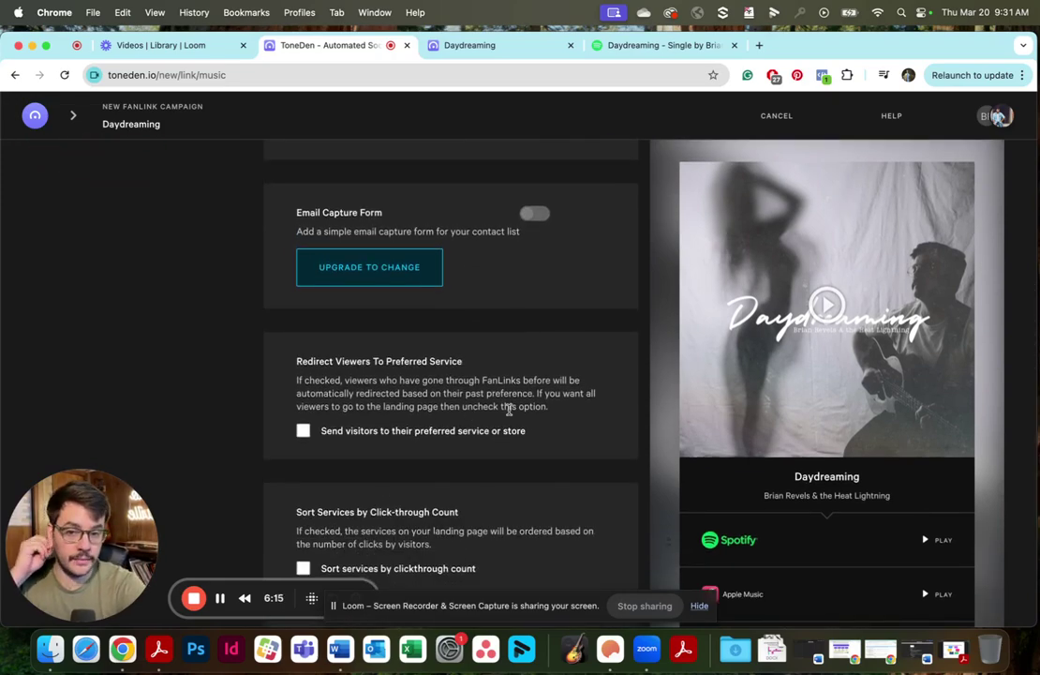
pyautogui.scroll(-2, 486, 397)
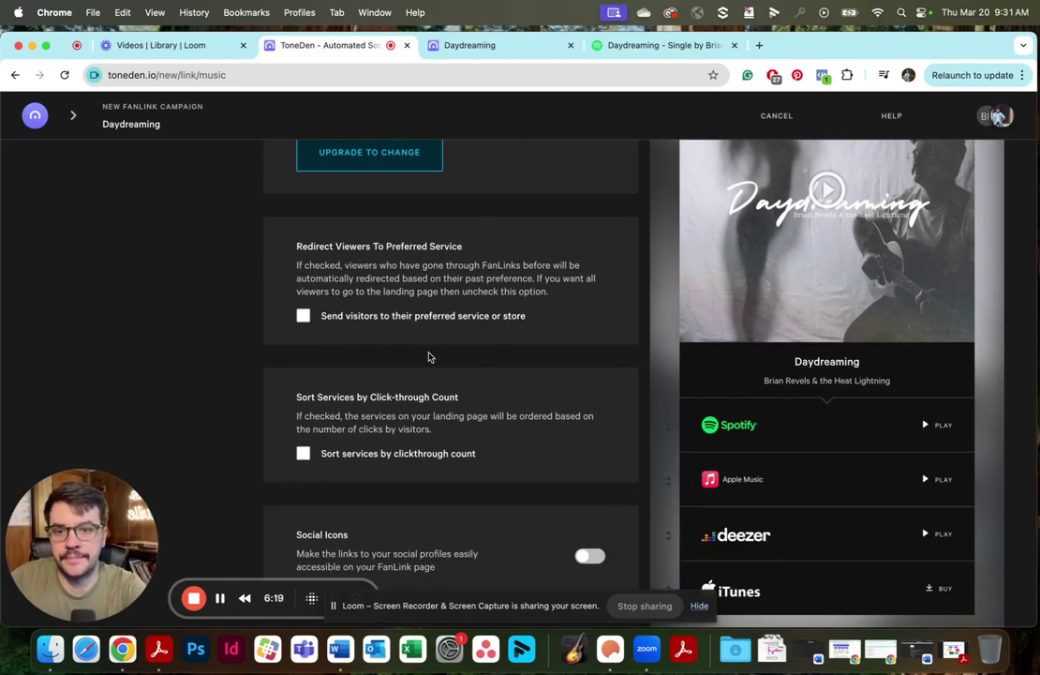
pyautogui.click(303, 316)
pyautogui.click(303, 454)
pyautogui.scroll(-1, 479, 460)
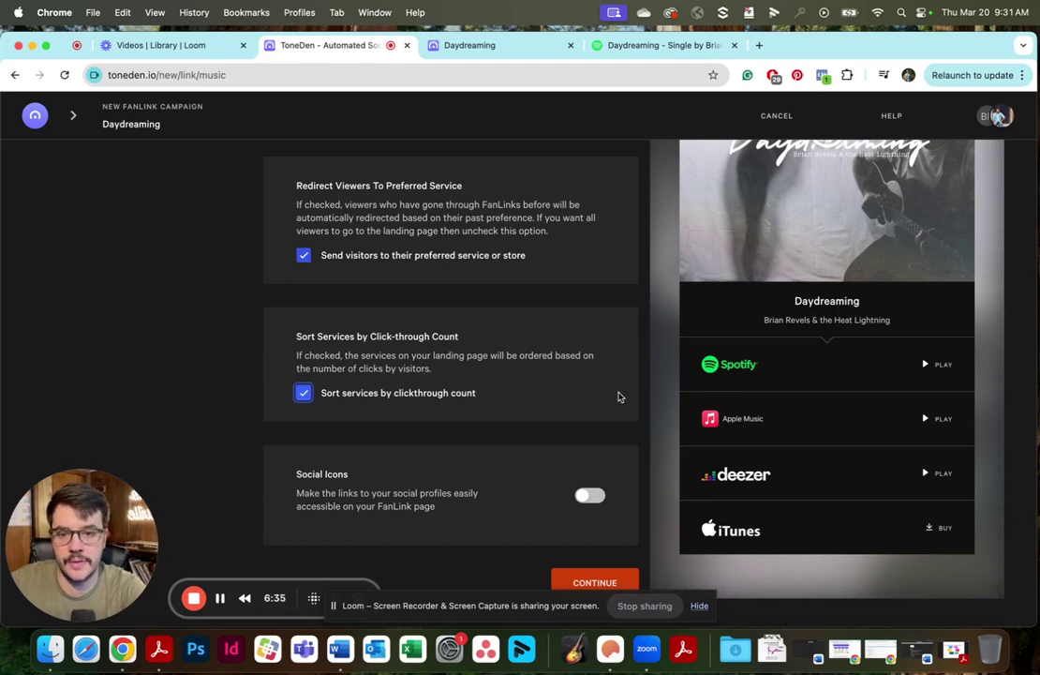
# Continue to the preview customization and review the preview service and audio link without changing them.
pyautogui.scroll(-2, 617, 397)
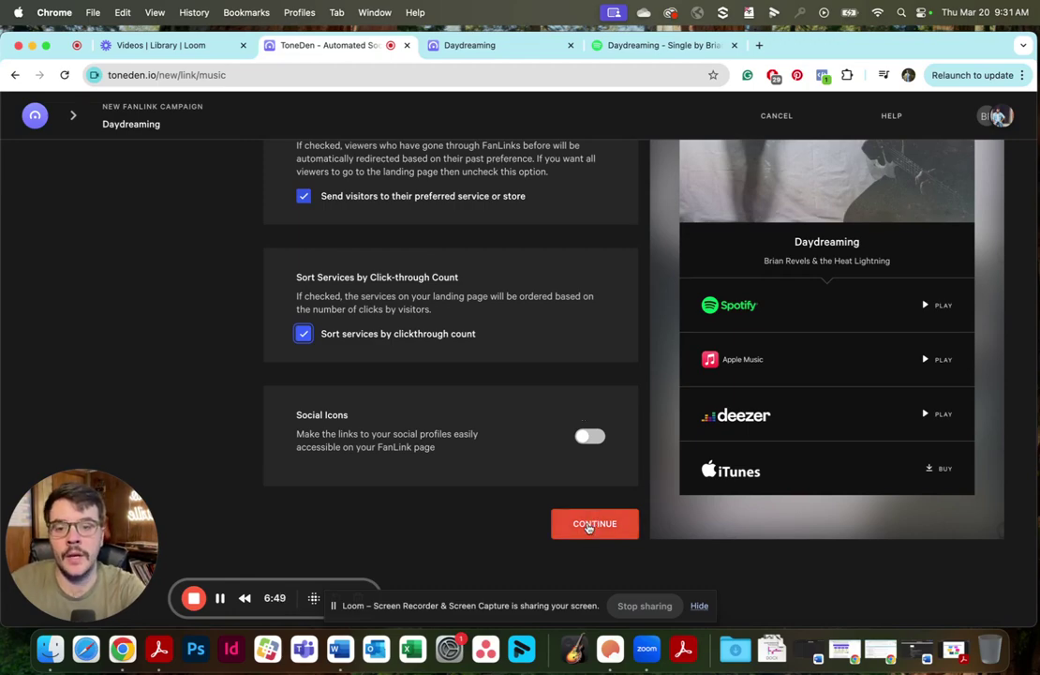
pyautogui.click(591, 532)
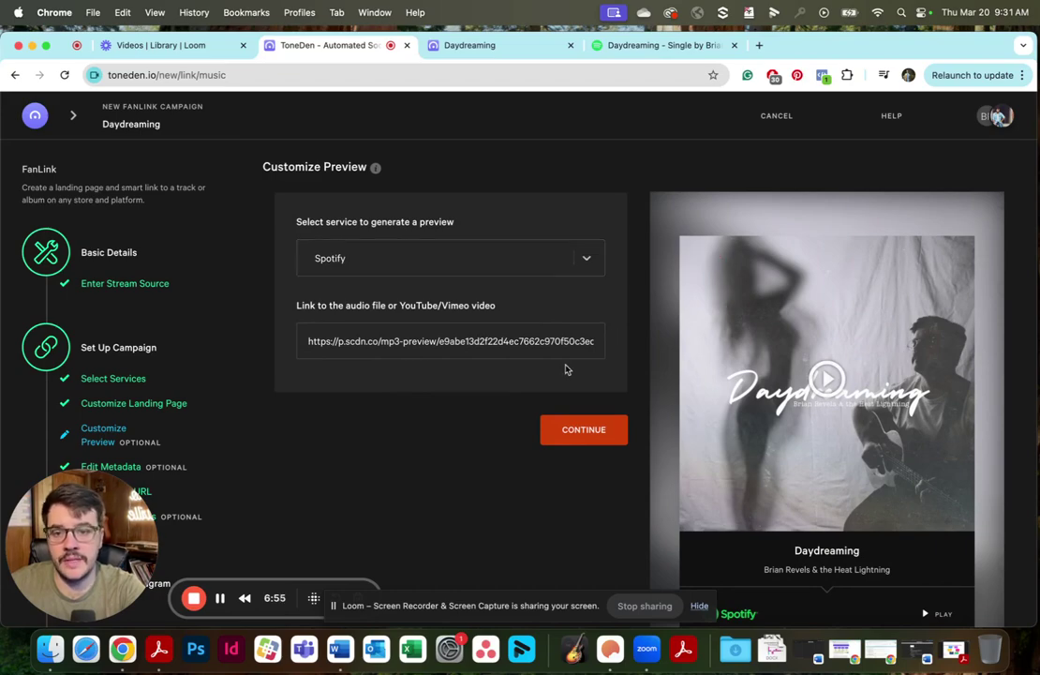
pyautogui.scroll(-2, 534, 372)
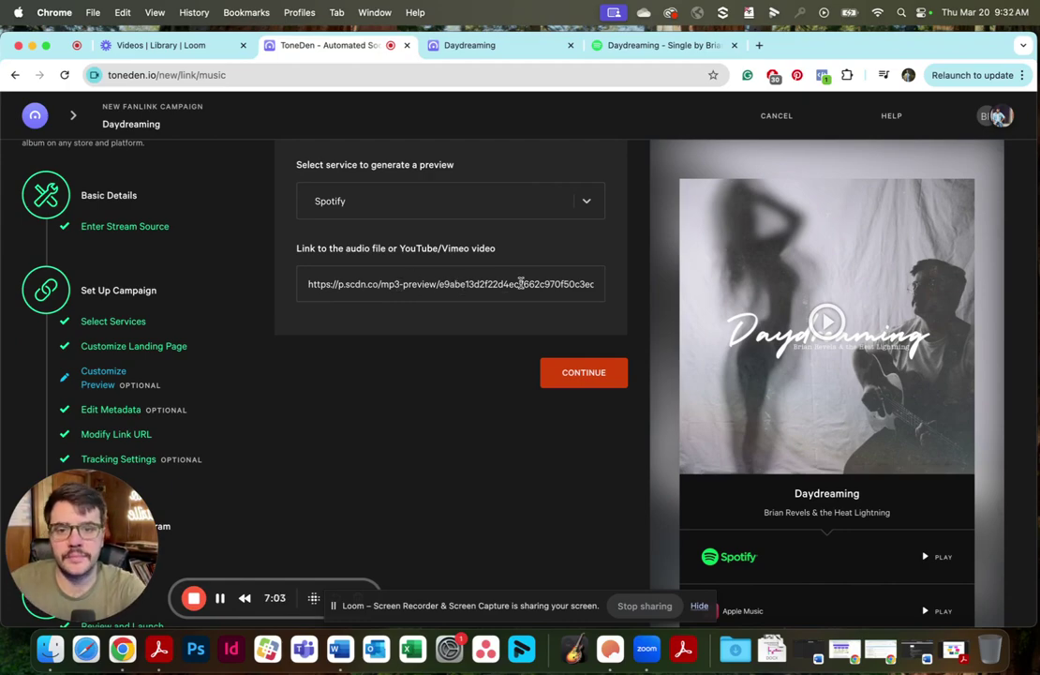
pyautogui.scroll(2, 501, 322)
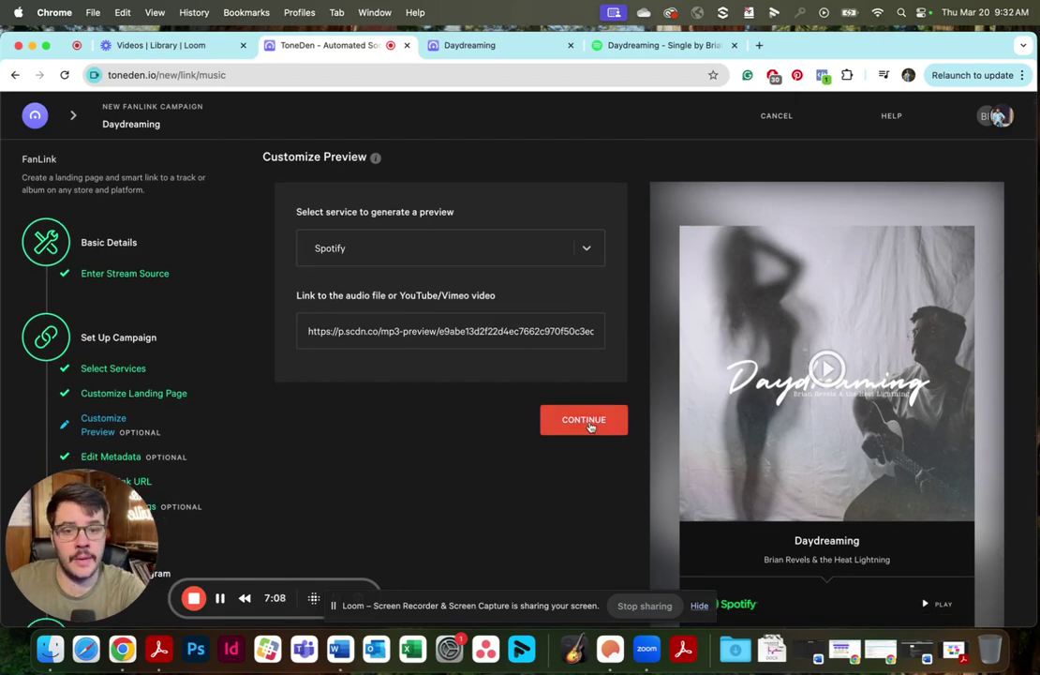
# Continue to the metadata settings and review the shared link's title, description and preview image.
pyautogui.click(590, 421)
pyautogui.scroll(-3, 604, 466)
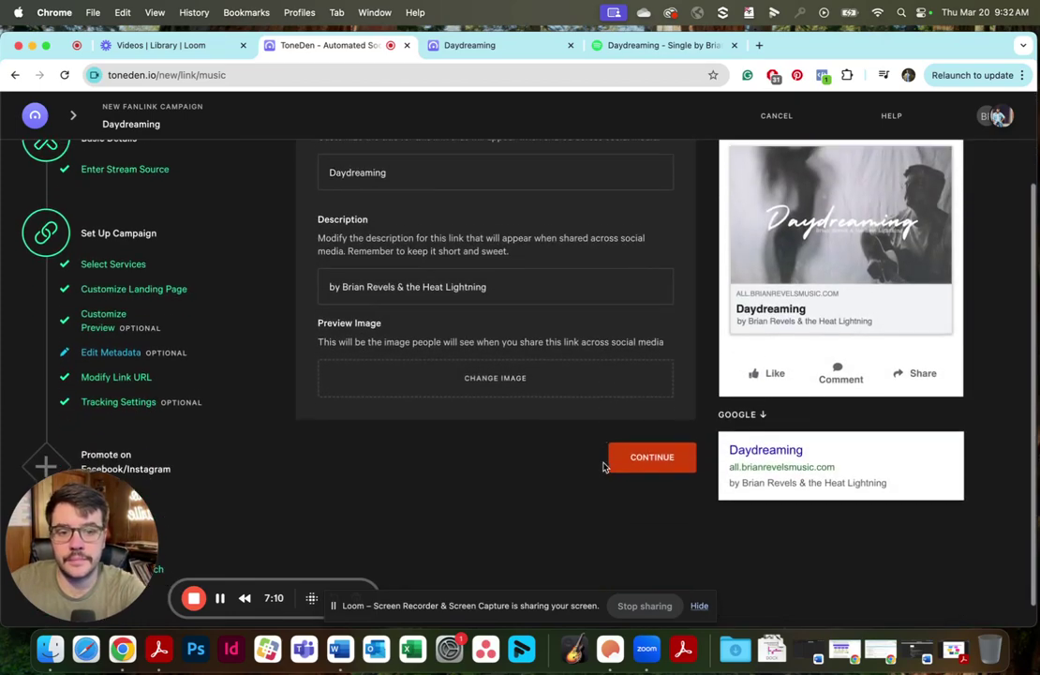
pyautogui.scroll(3, 603, 467)
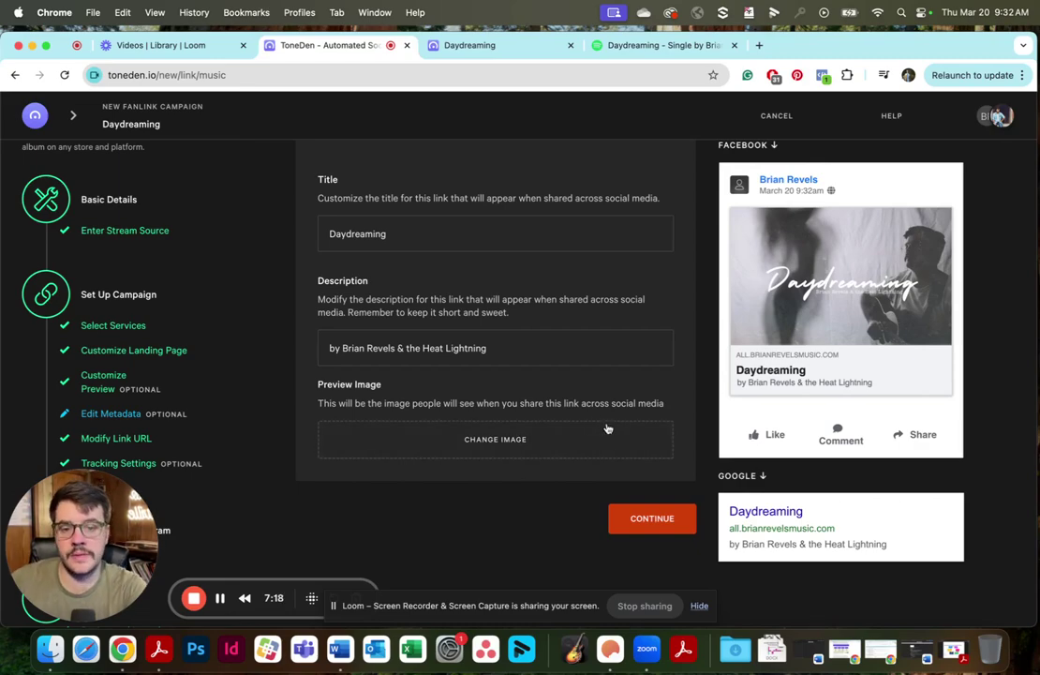
# Continue to the link URL settings and review the link path, the domain choices and the URL preview, keeping the selected domain.
pyautogui.click(654, 520)
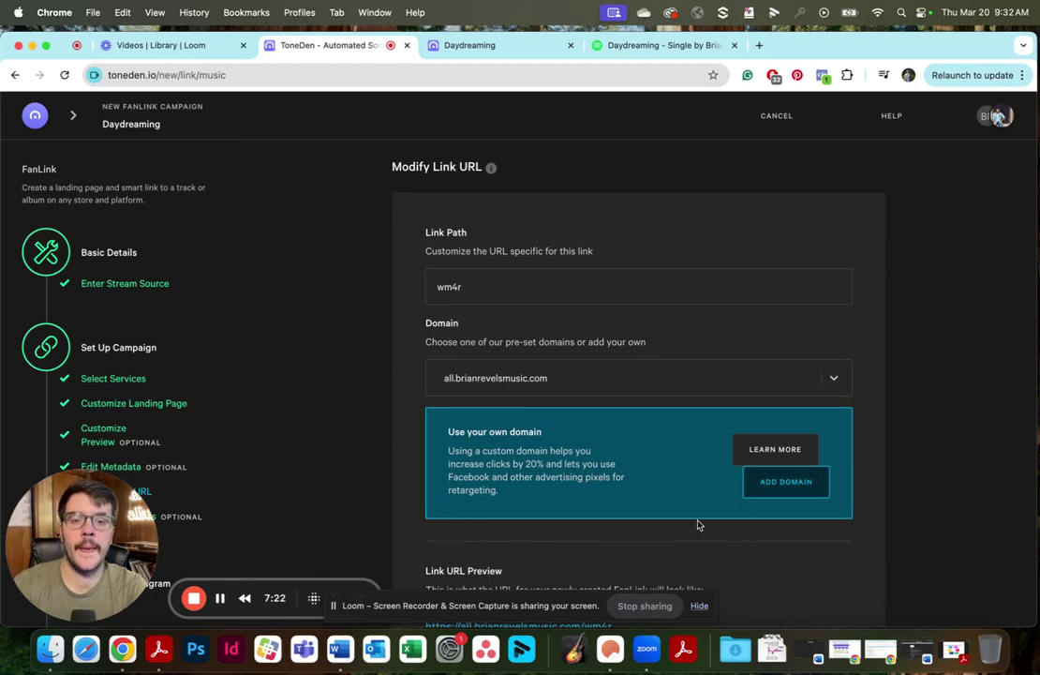
pyautogui.scroll(-3, 697, 524)
pyautogui.scroll(2, 698, 525)
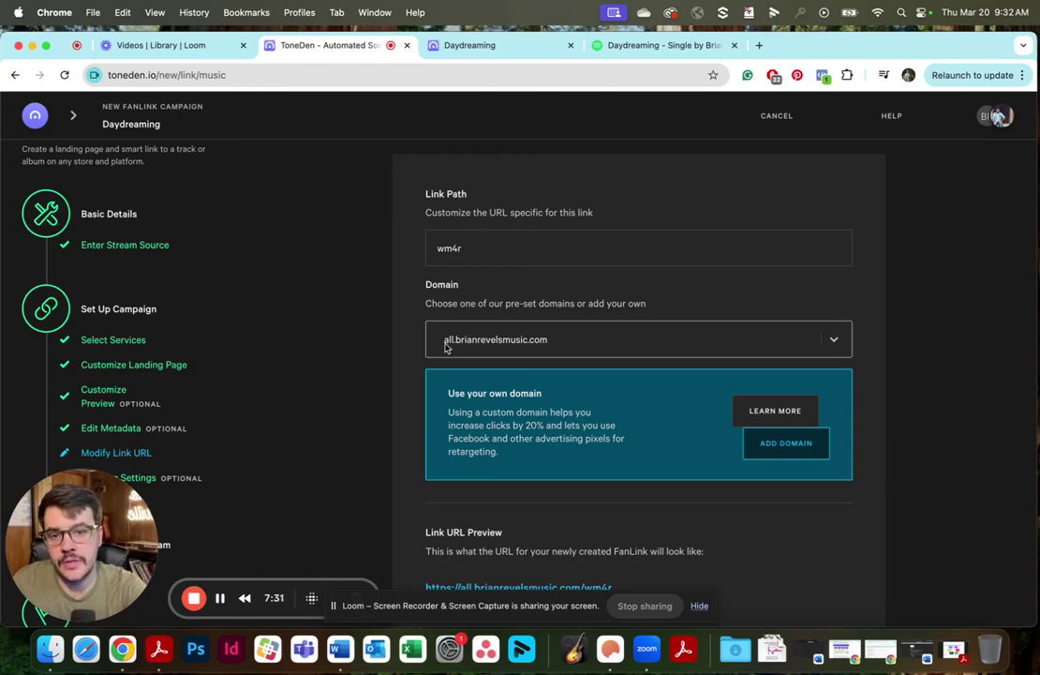
pyautogui.scroll(-3, 548, 345)
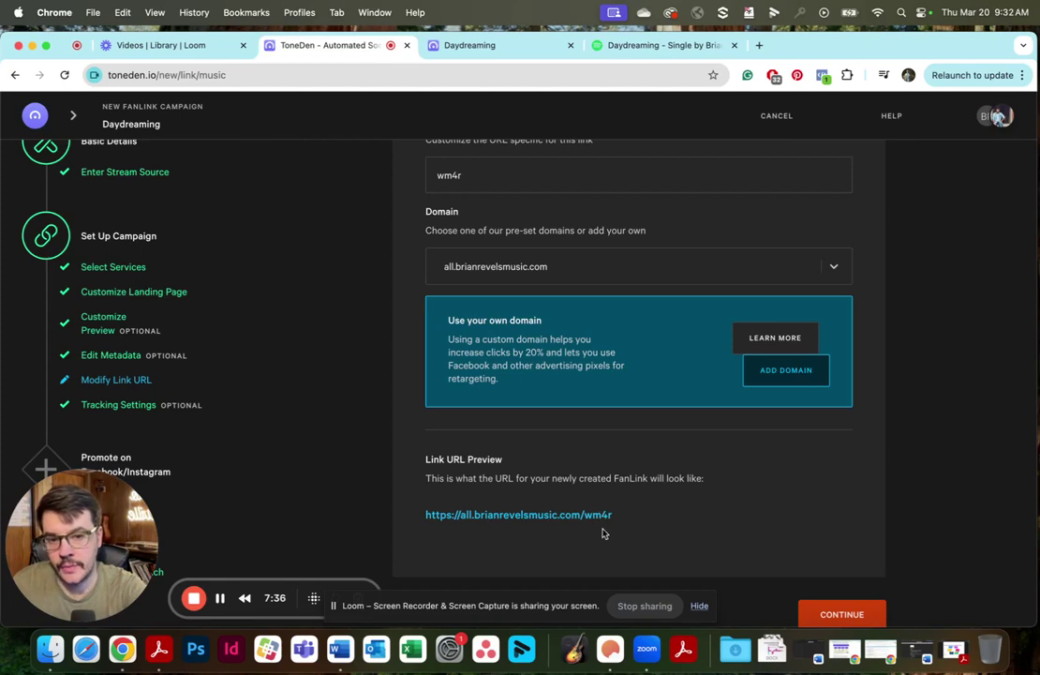
pyautogui.scroll(2, 604, 506)
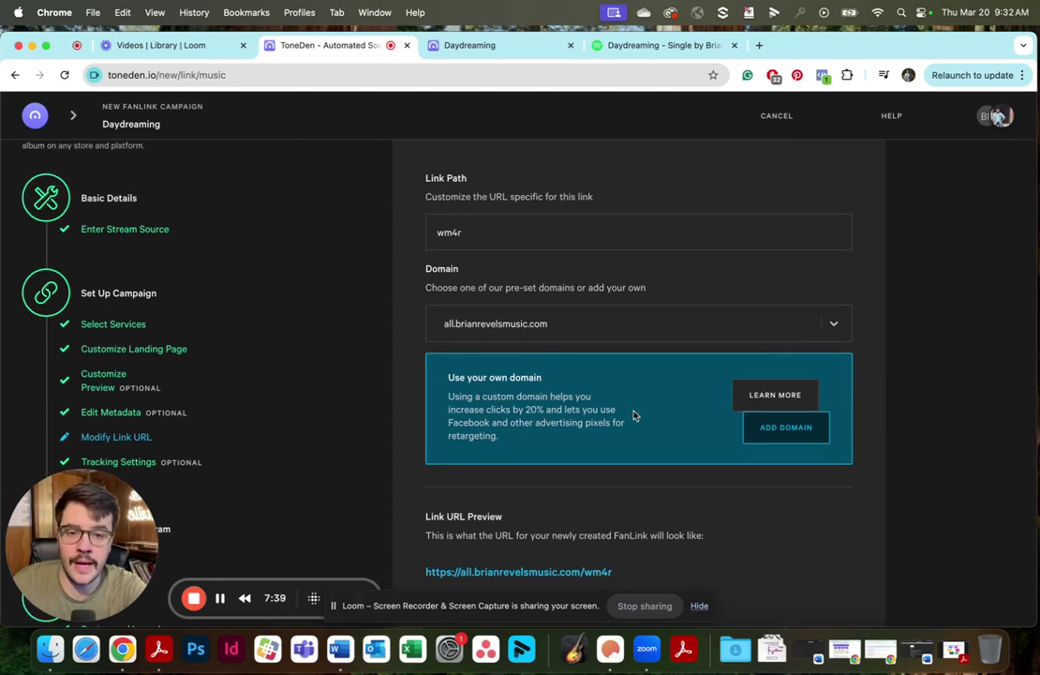
pyautogui.click(577, 328)
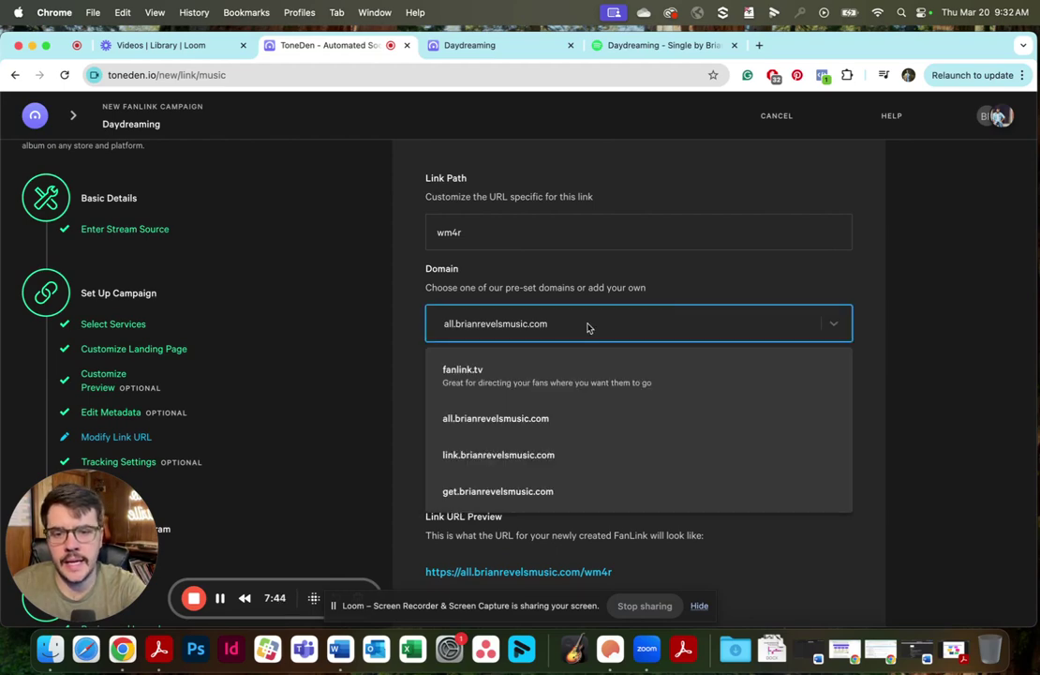
pyautogui.click(590, 332)
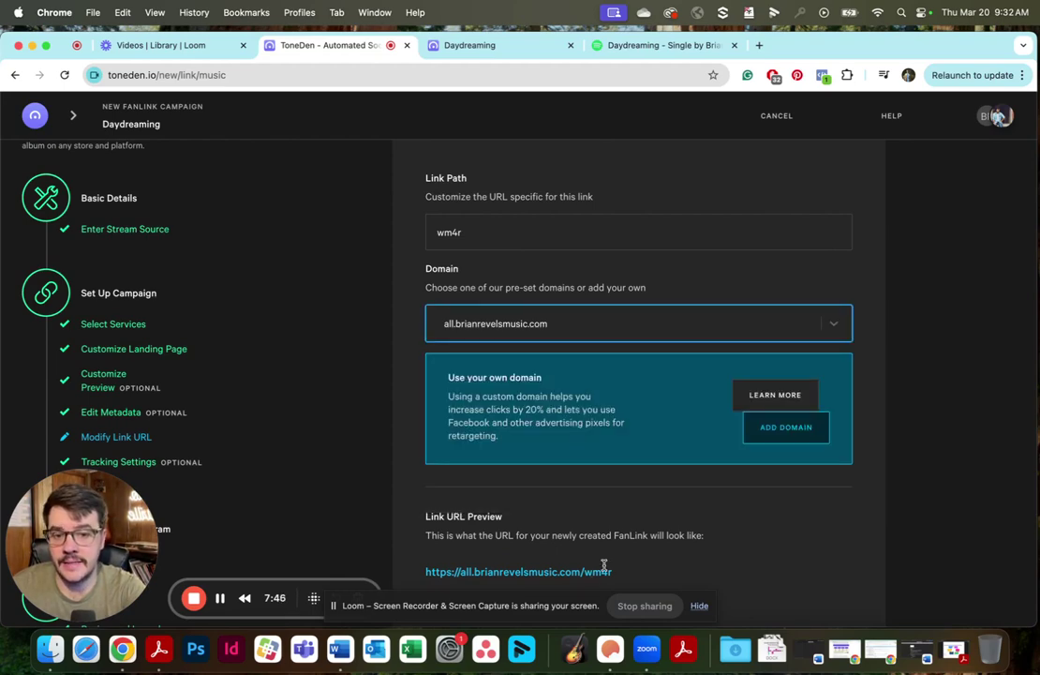
pyautogui.scroll(-2, 597, 567)
pyautogui.scroll(2, 600, 525)
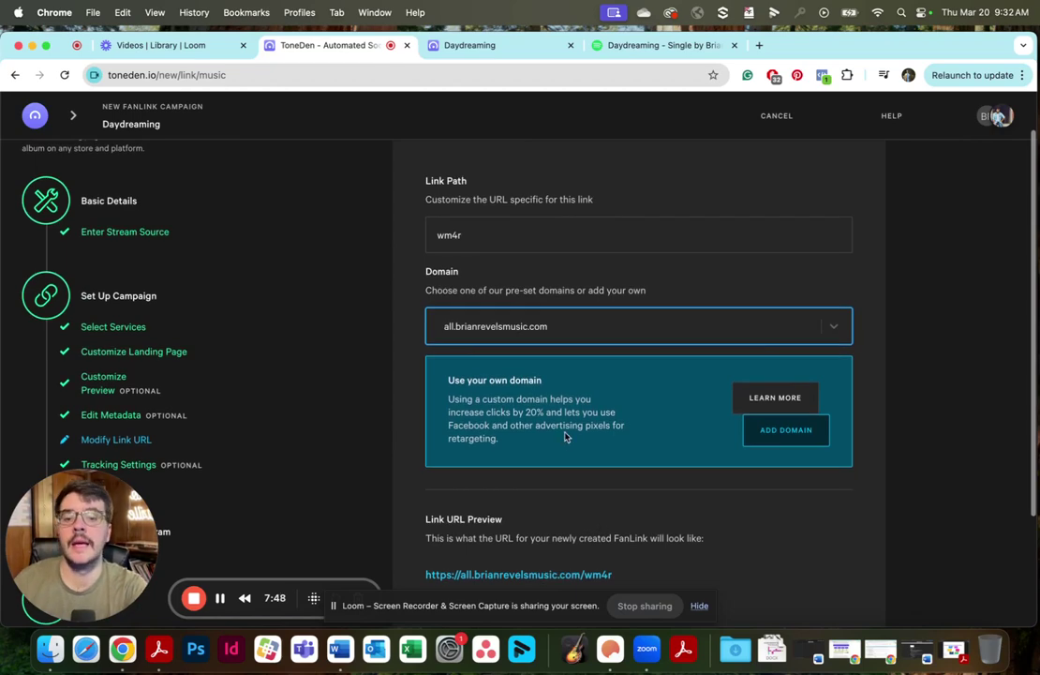
# Set the link path to Daydreaming1 and check the link URL preview.
pyautogui.moveTo(473, 236); pyautogui.dragTo(424, 234)
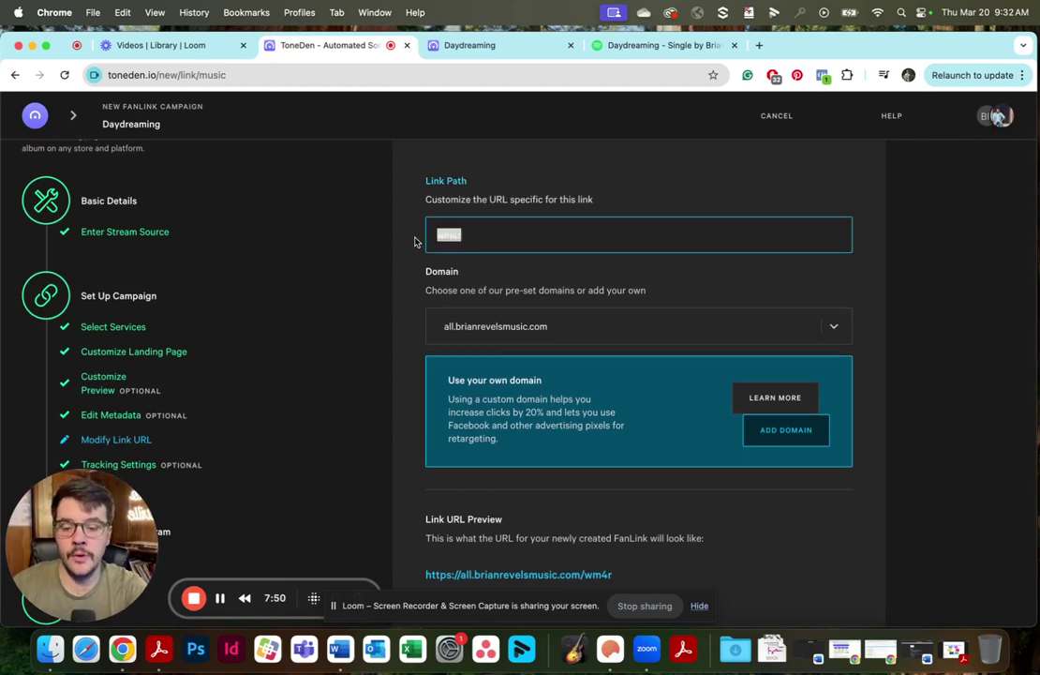
pyautogui.write('Daydrea')
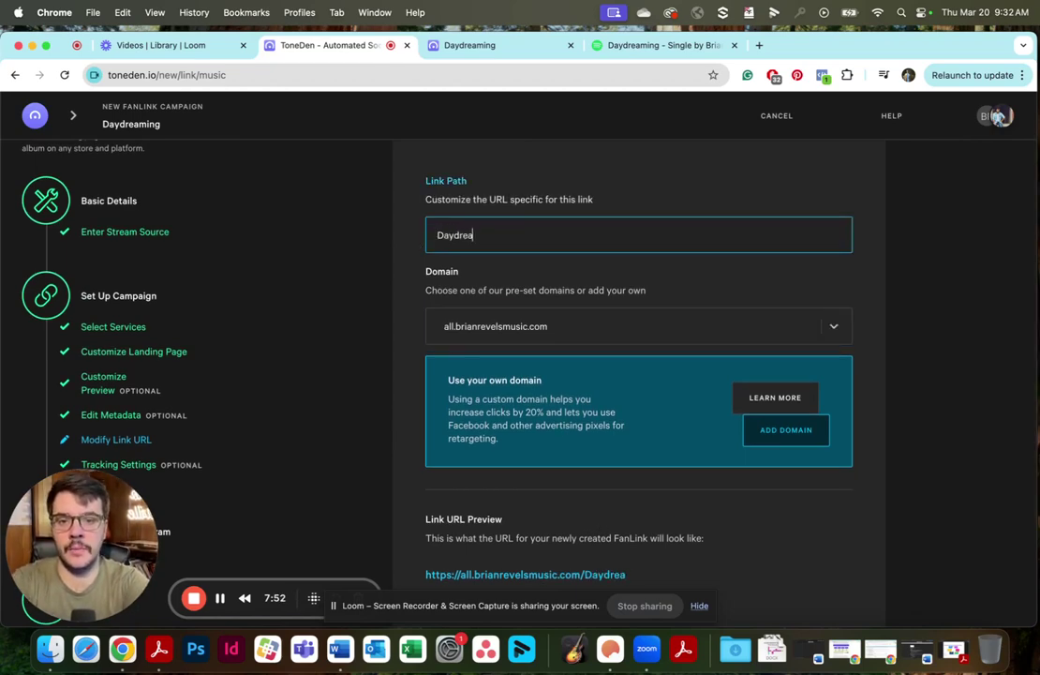
pyautogui.write('ming')
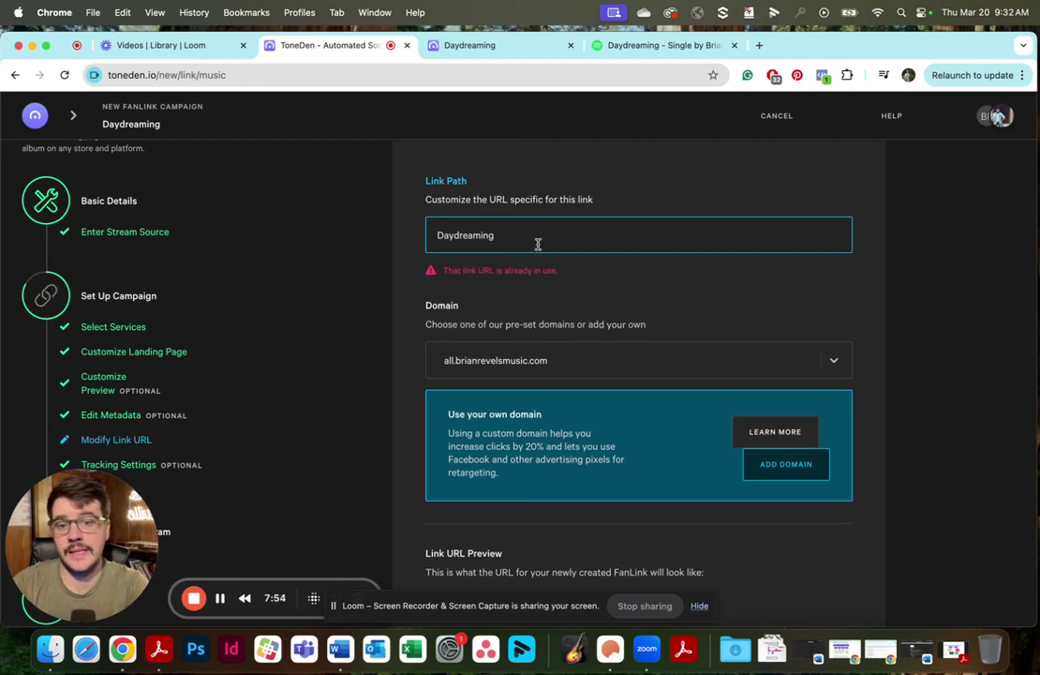
pyautogui.write('1')
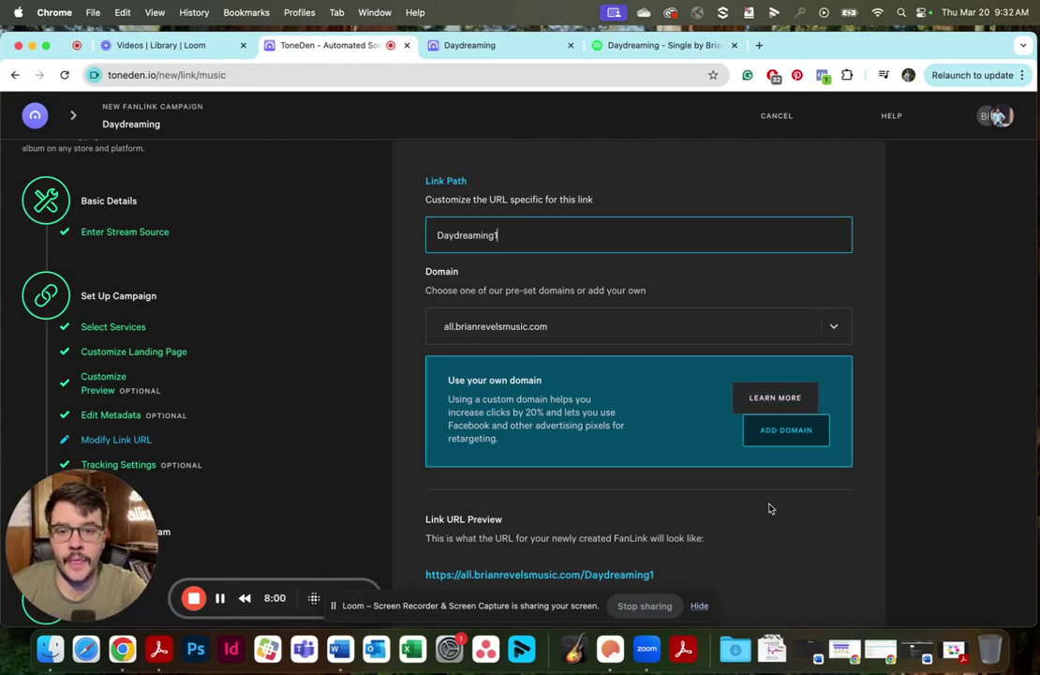
pyautogui.scroll(1, 770, 508)
pyautogui.scroll(-4, 770, 507)
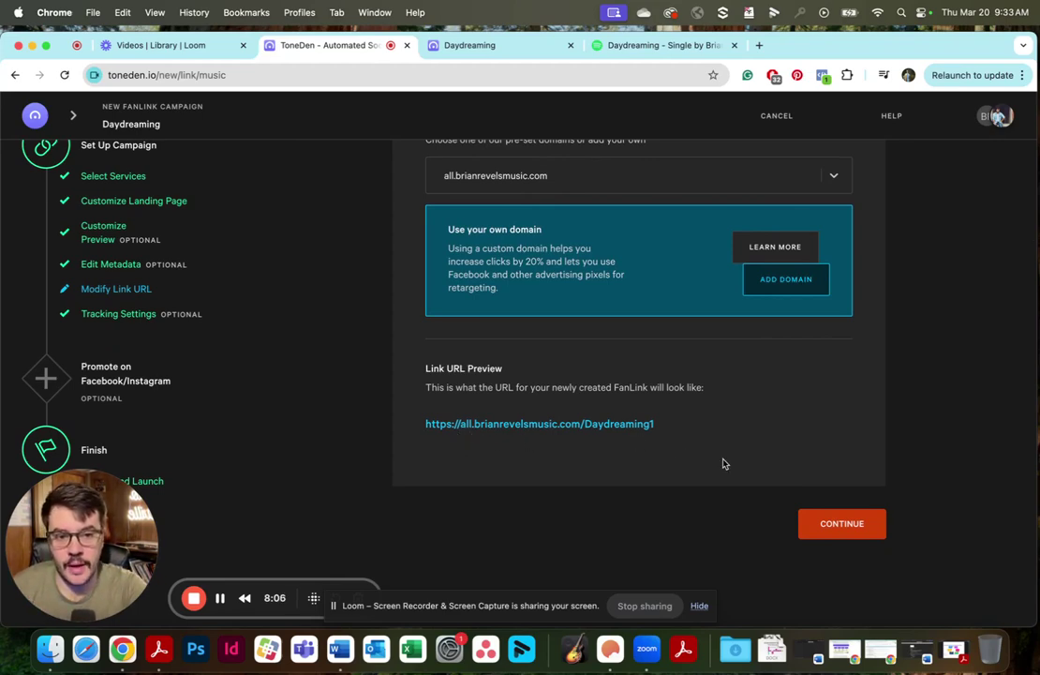
# Continue to the tracking settings and examine the pixel fields for Facebook, Google, Twitter, Snapchat and TikTok.
pyautogui.click(842, 525)
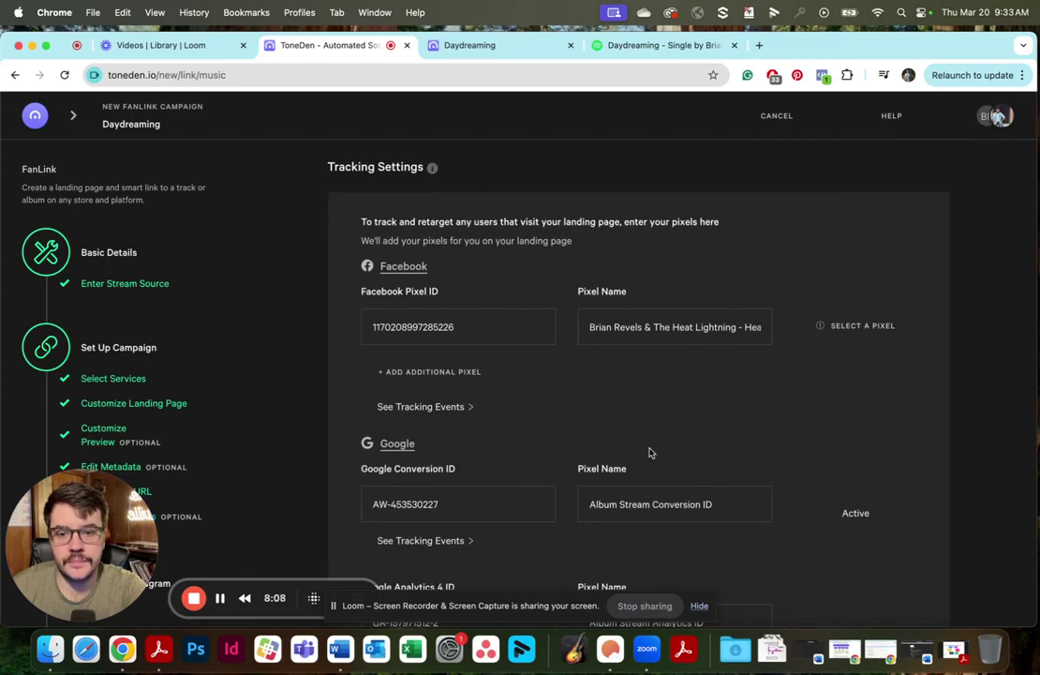
pyautogui.scroll(-2, 666, 486)
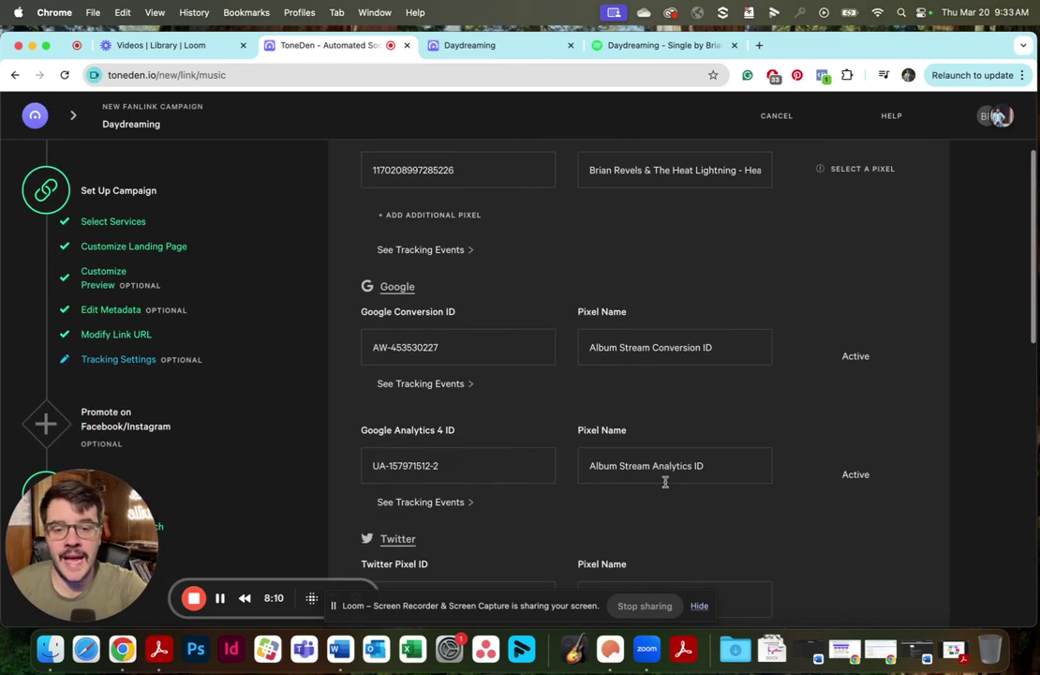
pyautogui.scroll(2, 645, 444)
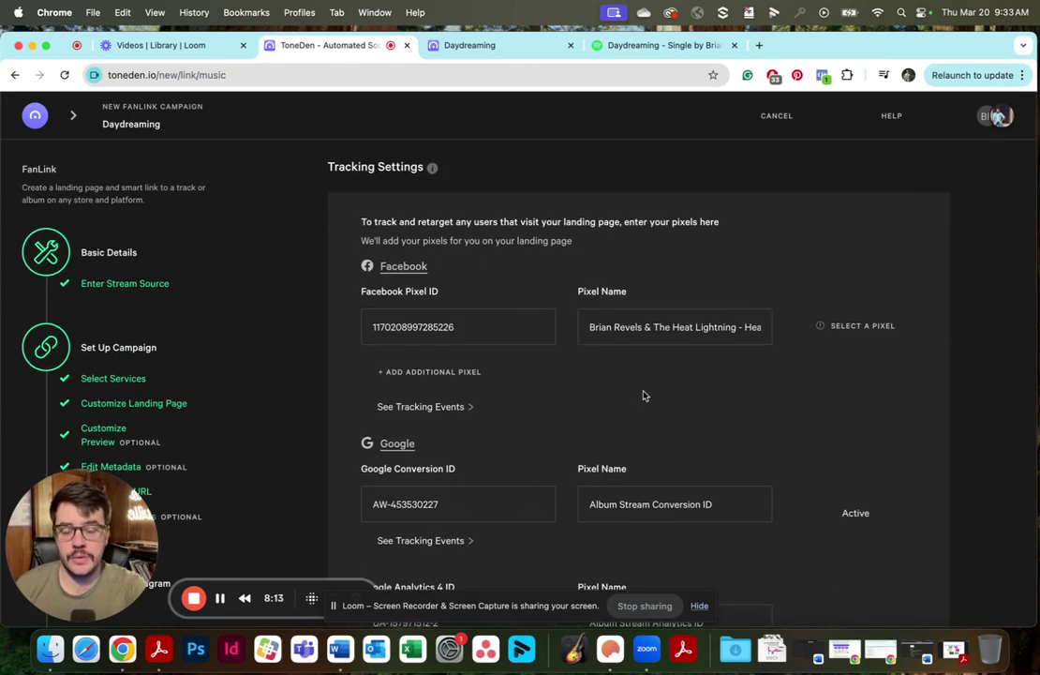
pyautogui.scroll(-3, 619, 430)
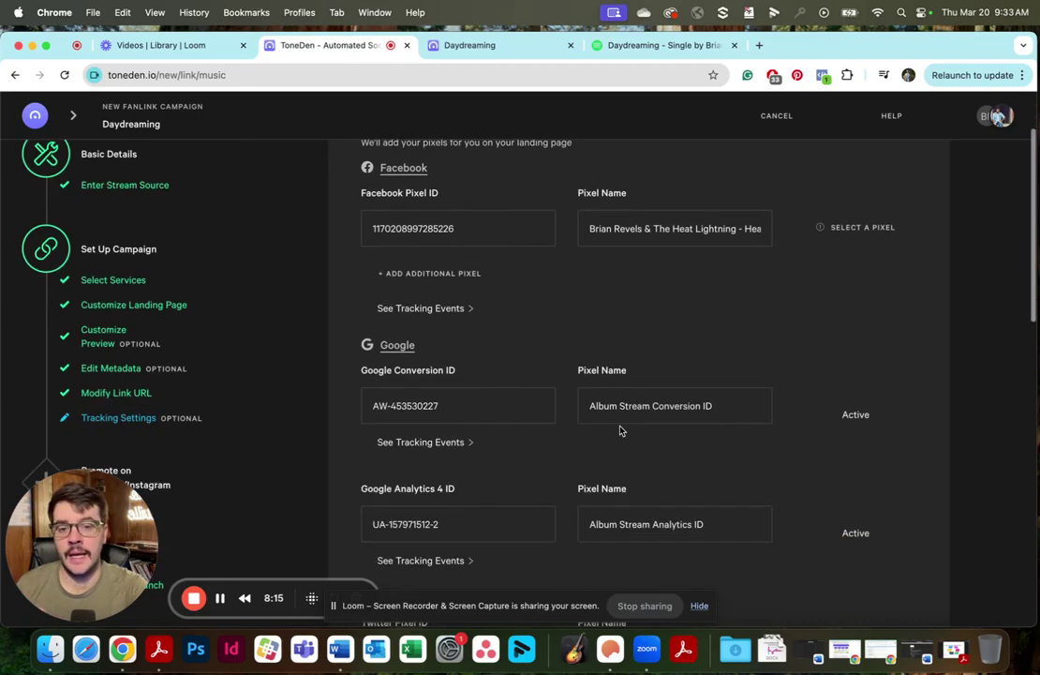
pyautogui.scroll(-3, 572, 422)
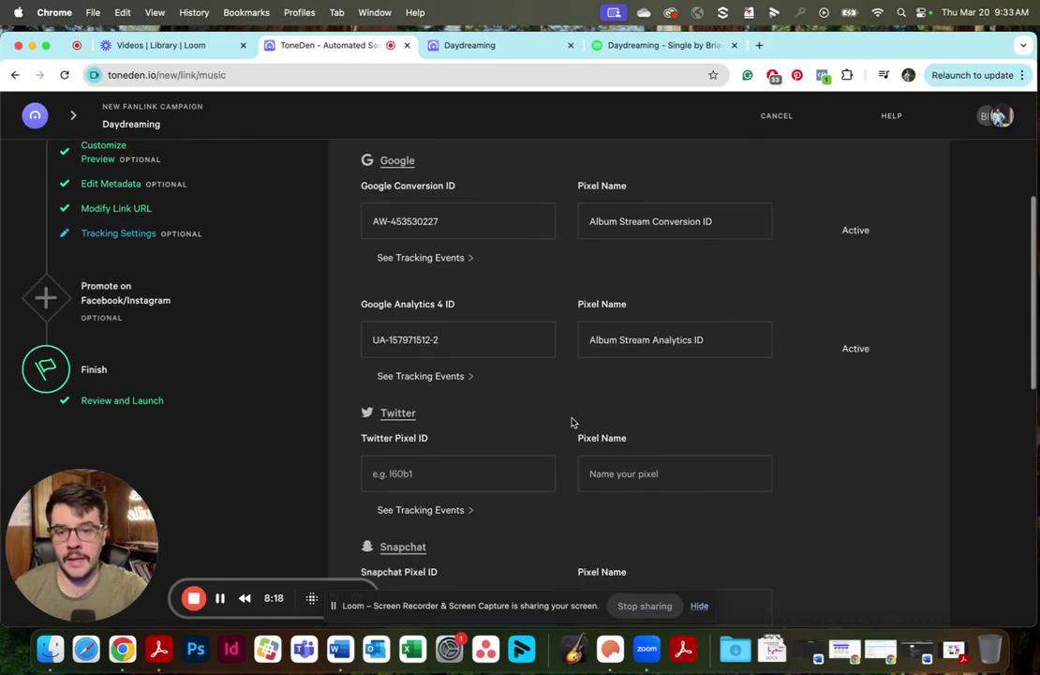
pyautogui.scroll(-7, 572, 422)
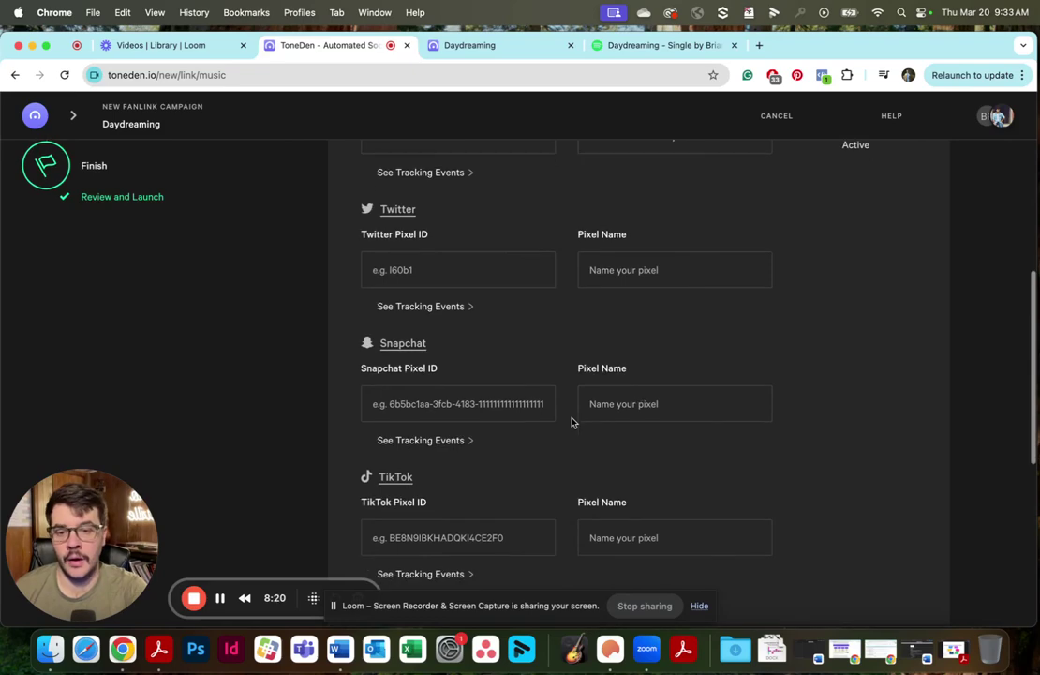
pyautogui.scroll(4, 501, 402)
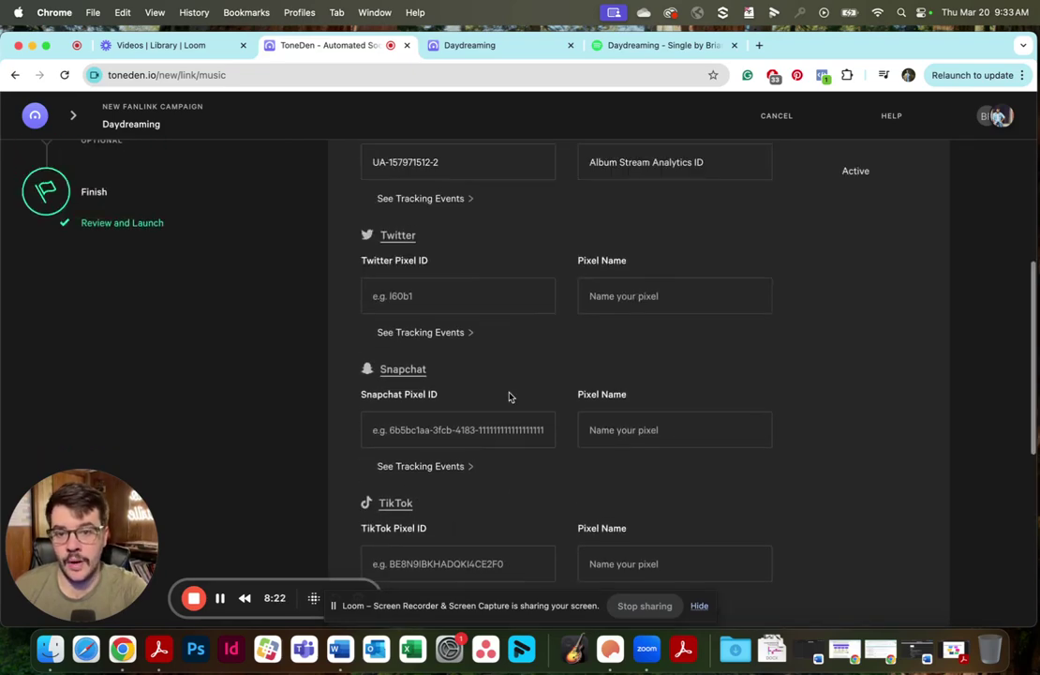
pyautogui.scroll(2, 551, 437)
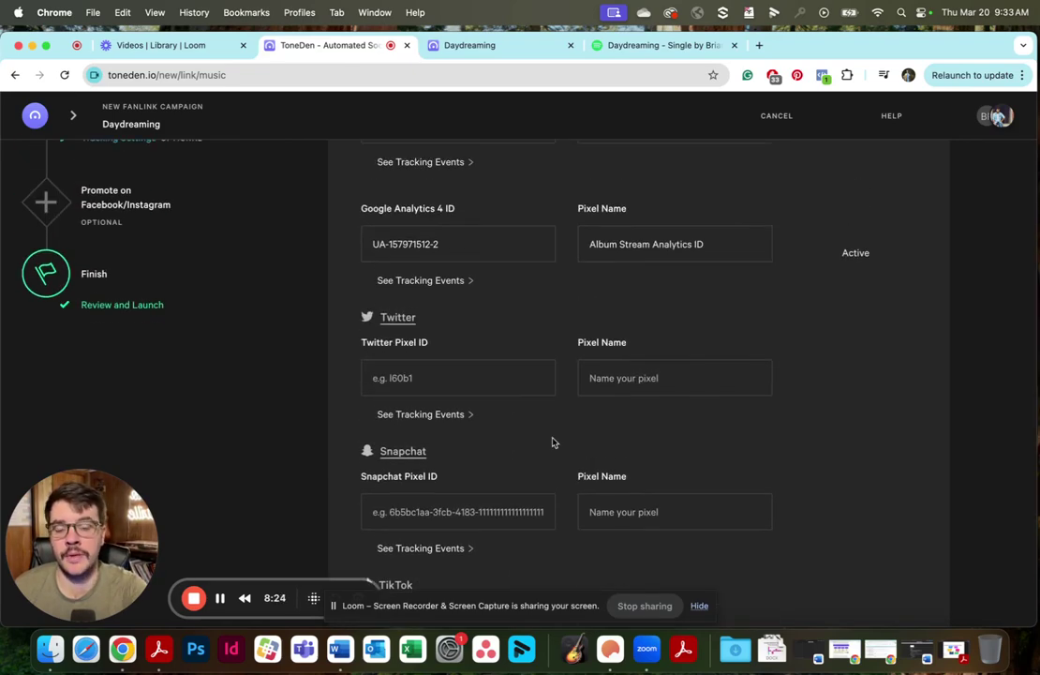
pyautogui.scroll(3, 552, 441)
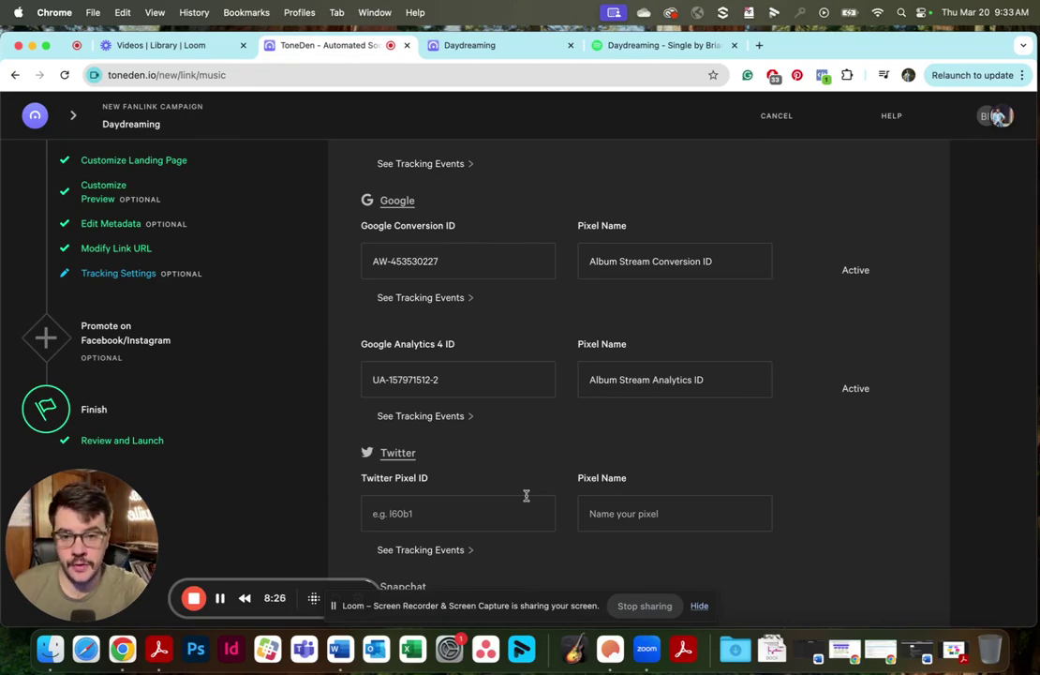
pyautogui.scroll(-4, 525, 496)
pyautogui.scroll(9, 526, 500)
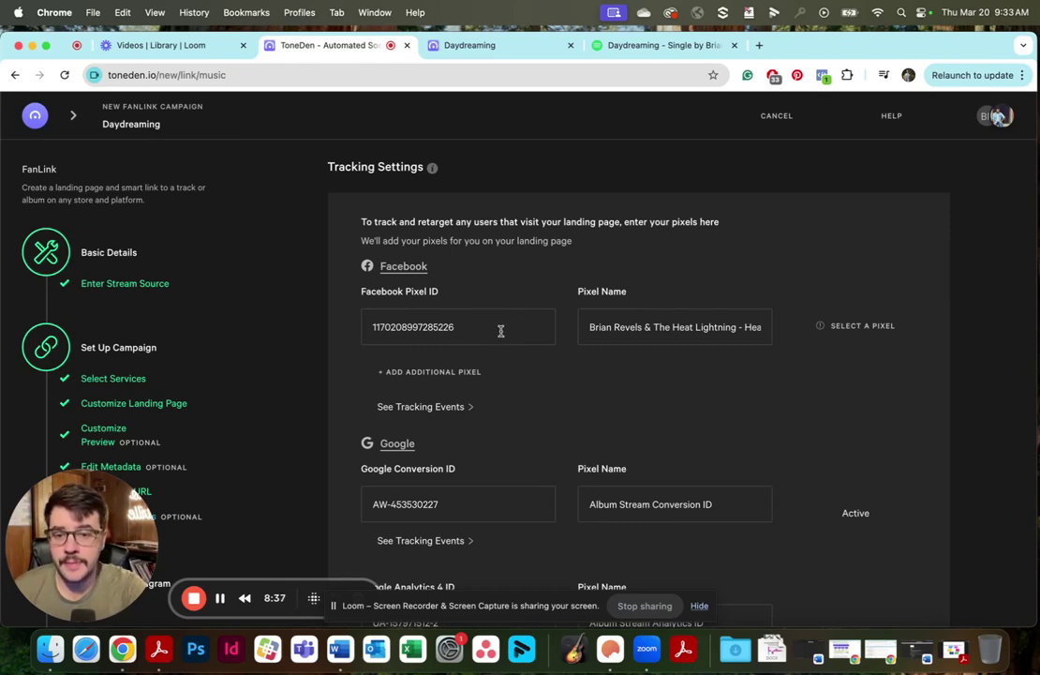
pyautogui.scroll(-5, 511, 348)
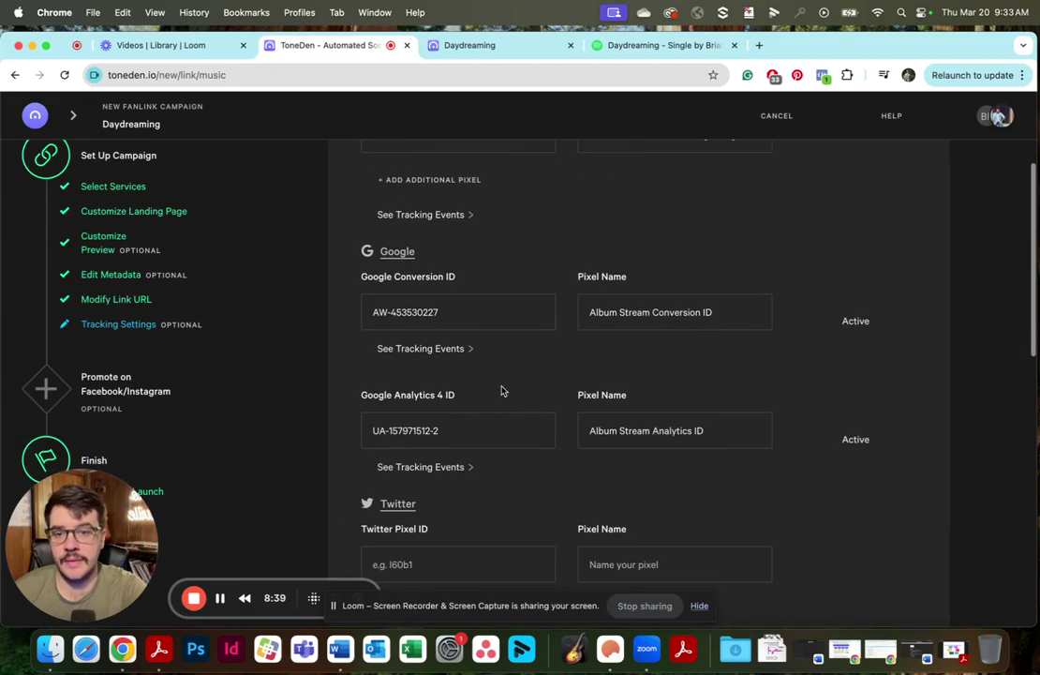
# Review the Facebook pixel ID in the tracking settings and the affiliate code fields for Amazon and iTunes/Apple Music.
pyautogui.scroll(-10, 487, 473)
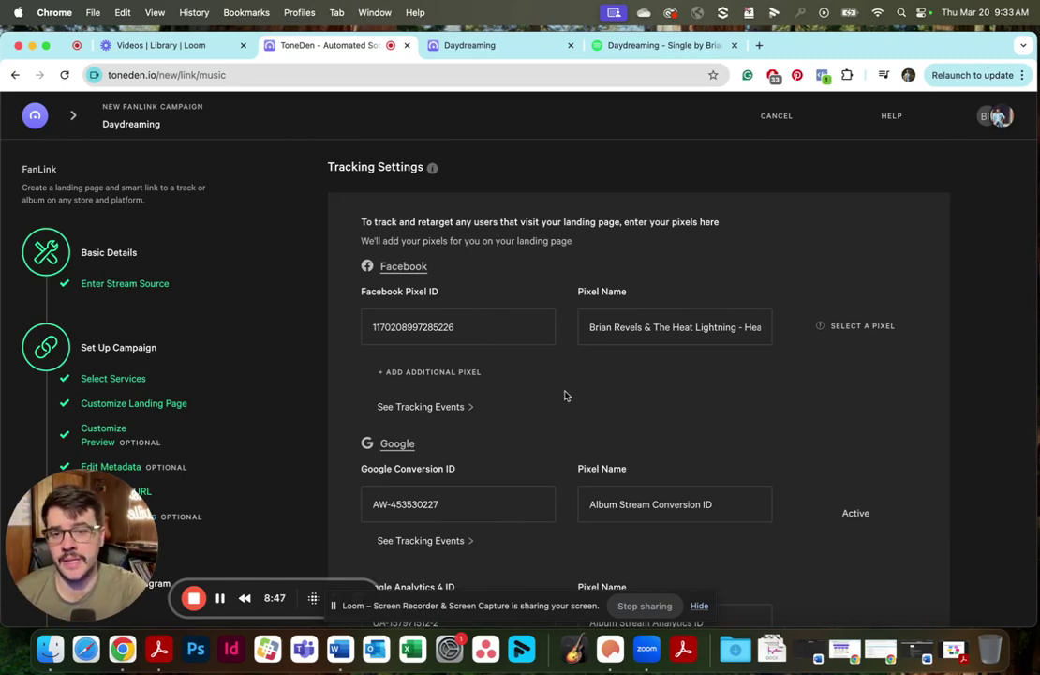
pyautogui.doubleClick(470, 326)
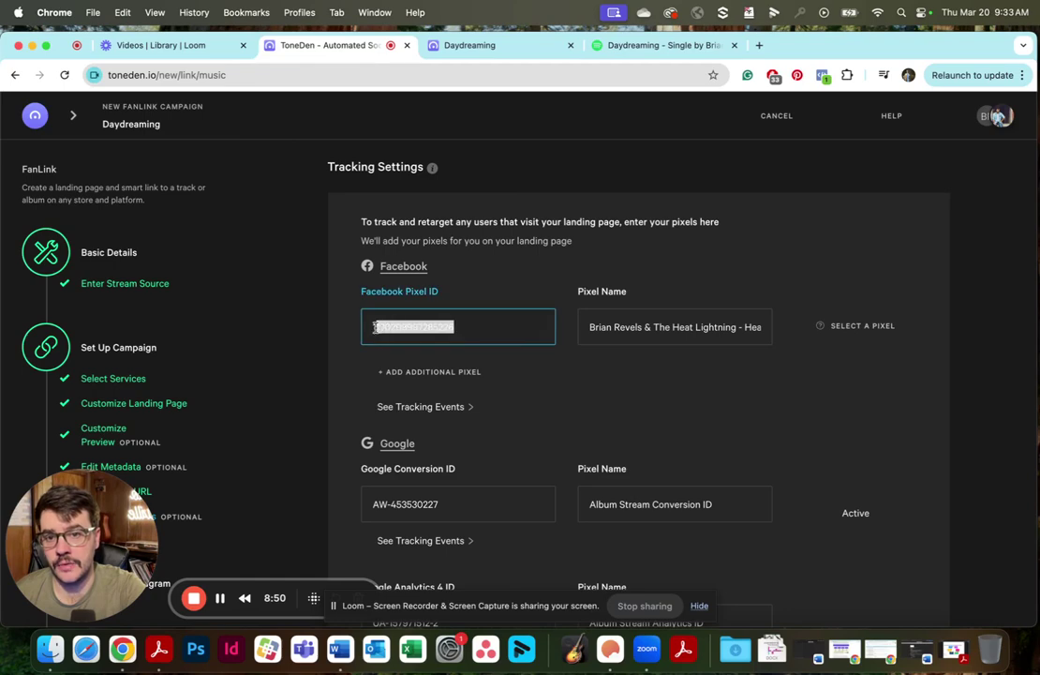
pyautogui.click(565, 388)
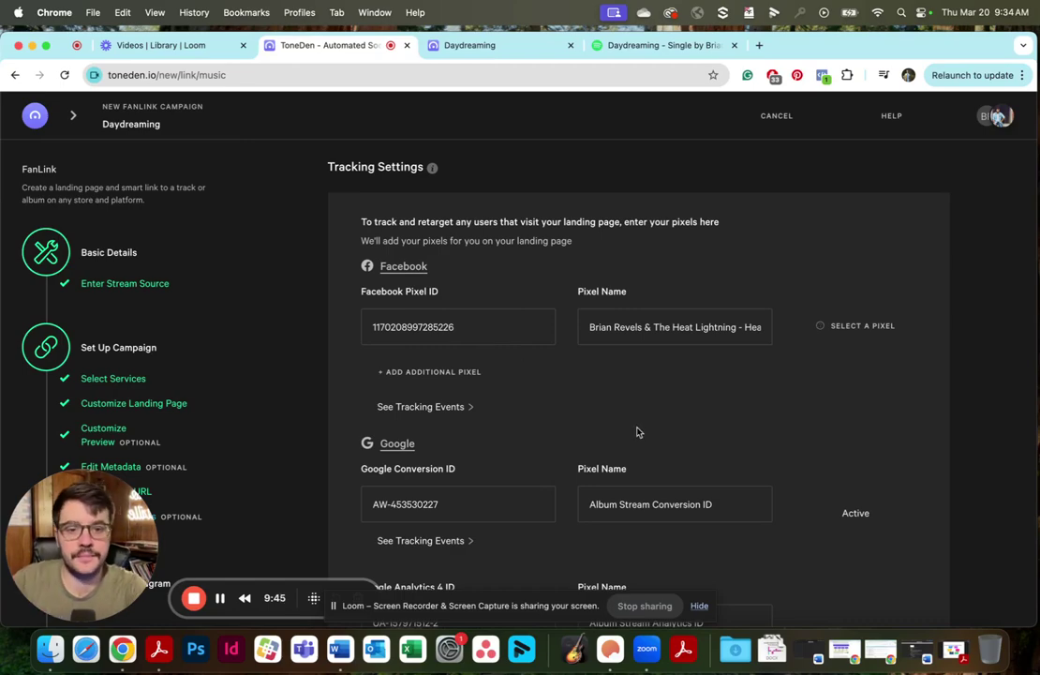
pyautogui.scroll(-10, 636, 432)
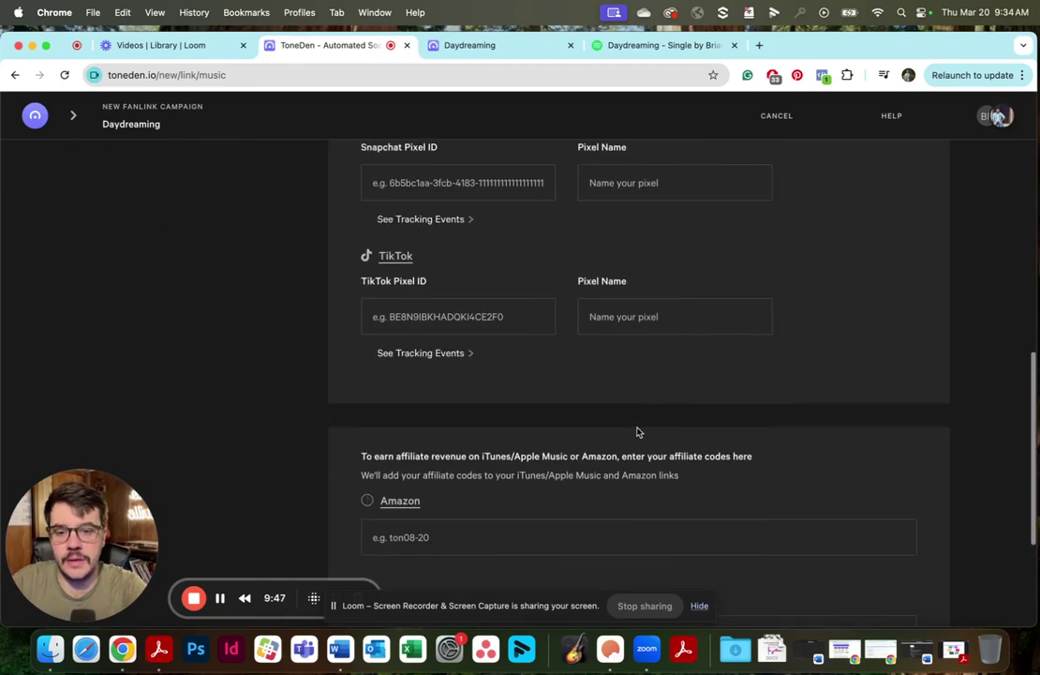
pyautogui.scroll(-5, 636, 430)
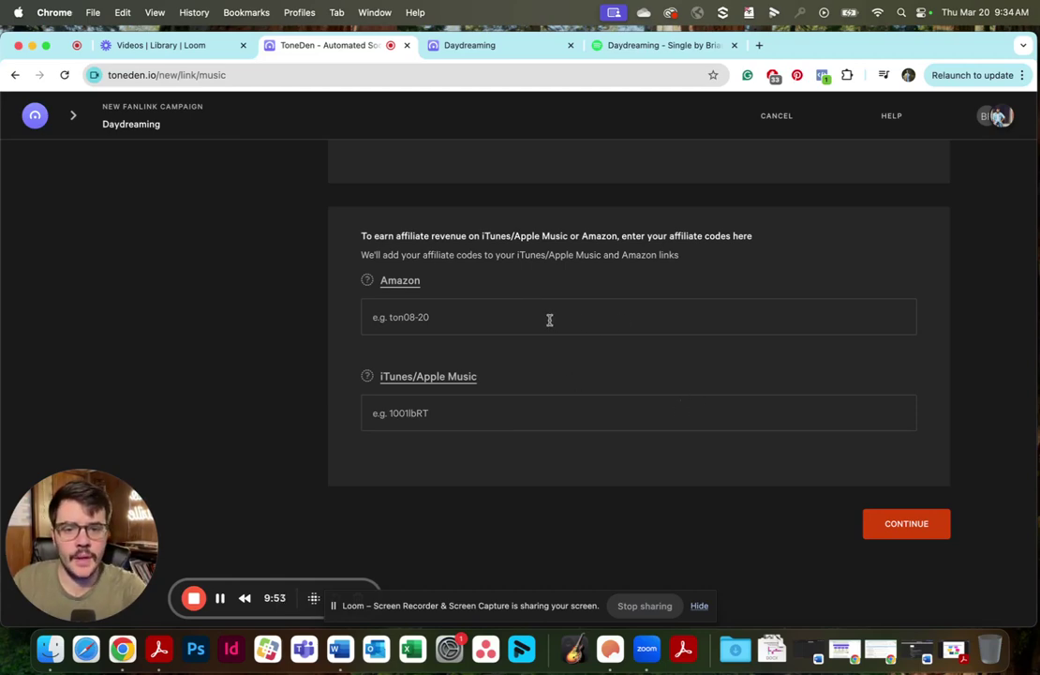
# Continue from the tracking settings to the final review and create the Daydreaming link without any link tags.
pyautogui.click(905, 525)
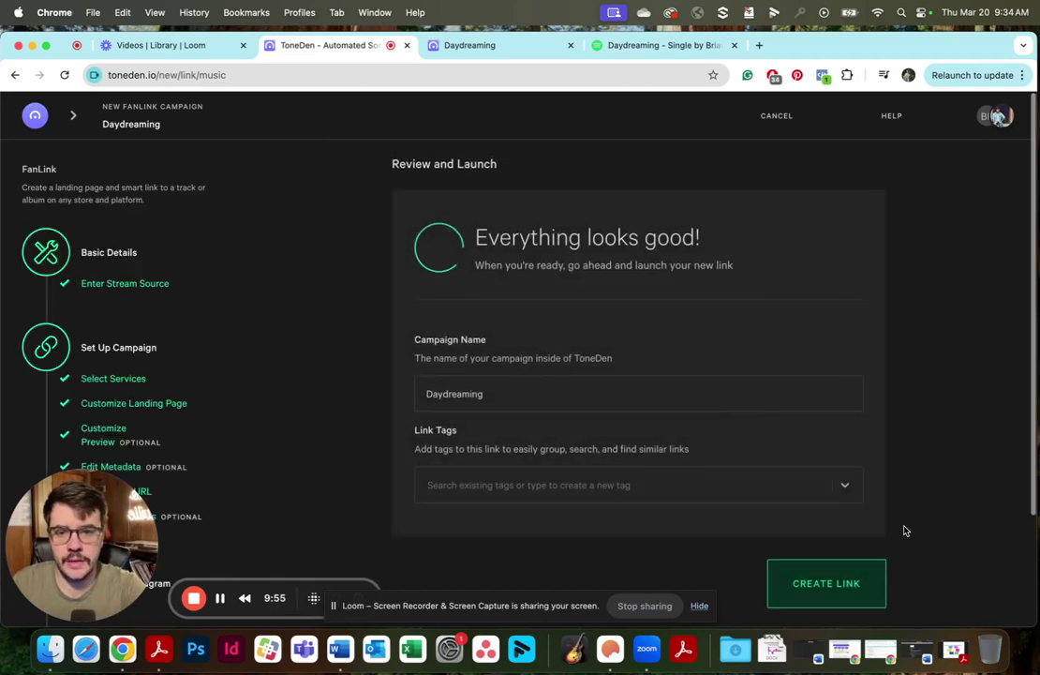
pyautogui.scroll(-3, 648, 461)
pyautogui.scroll(3, 649, 461)
pyautogui.click(822, 590)
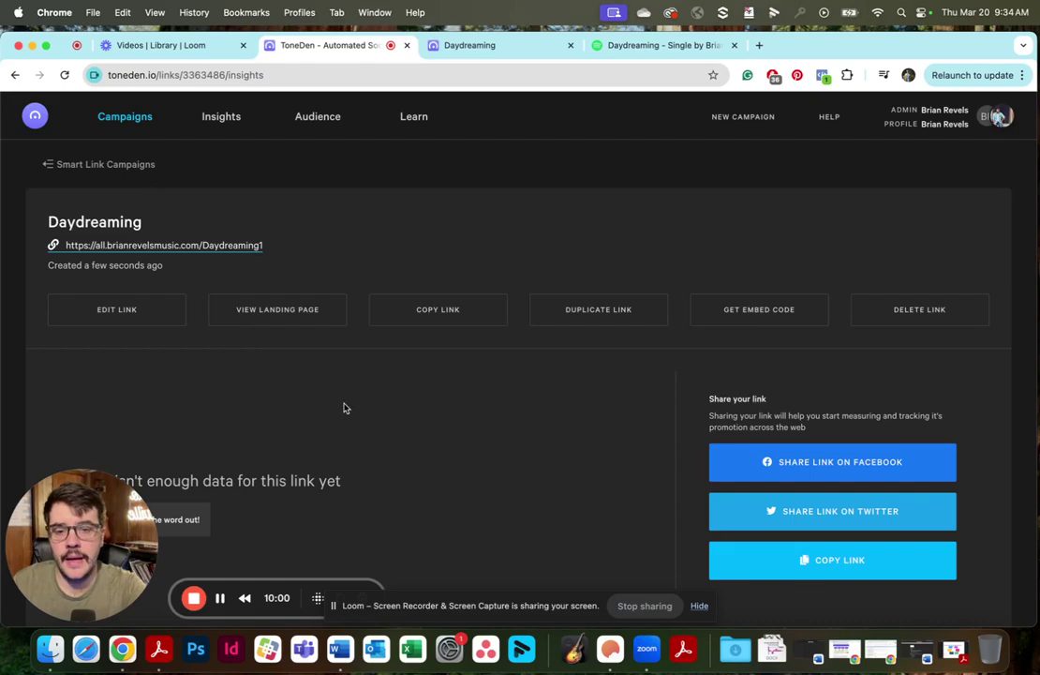
# Open the landing page of the new Daydreaming1 link and look over its artwork, title and streaming service list.
pyautogui.scroll(-3, 508, 417)
pyautogui.scroll(3, 509, 418)
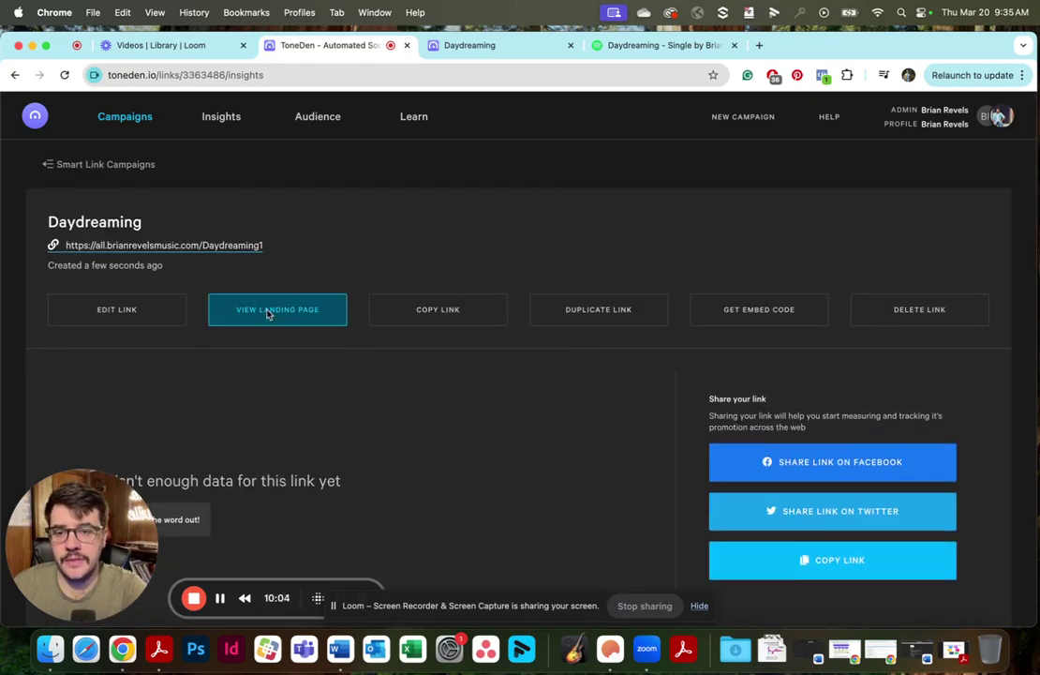
pyautogui.click(267, 314)
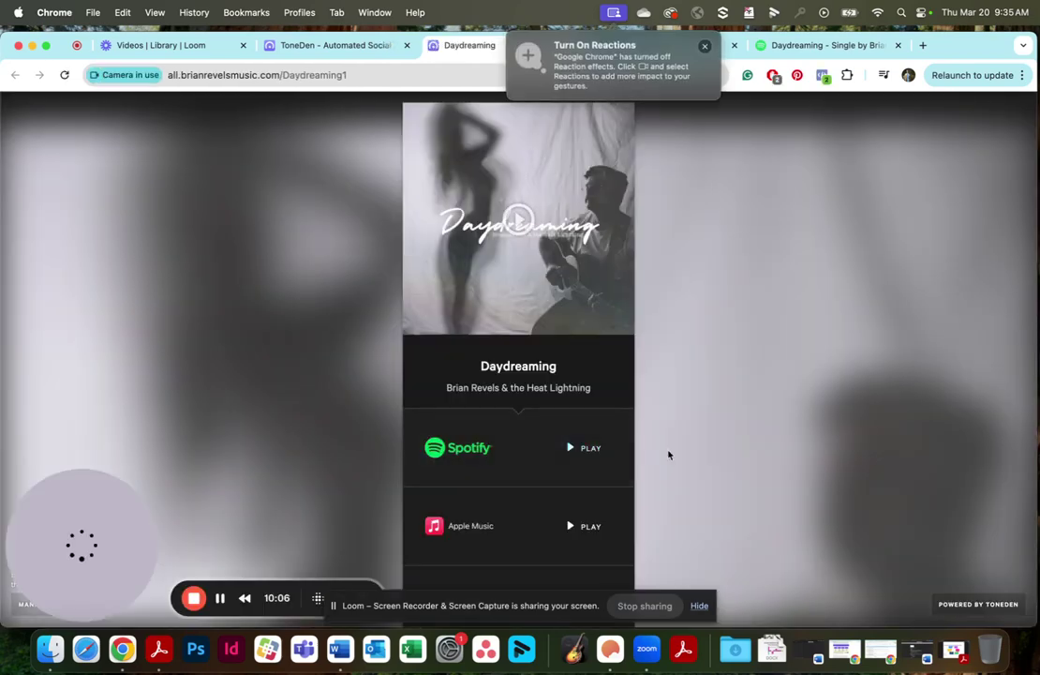
pyautogui.scroll(-3, 668, 454)
pyautogui.scroll(3, 668, 455)
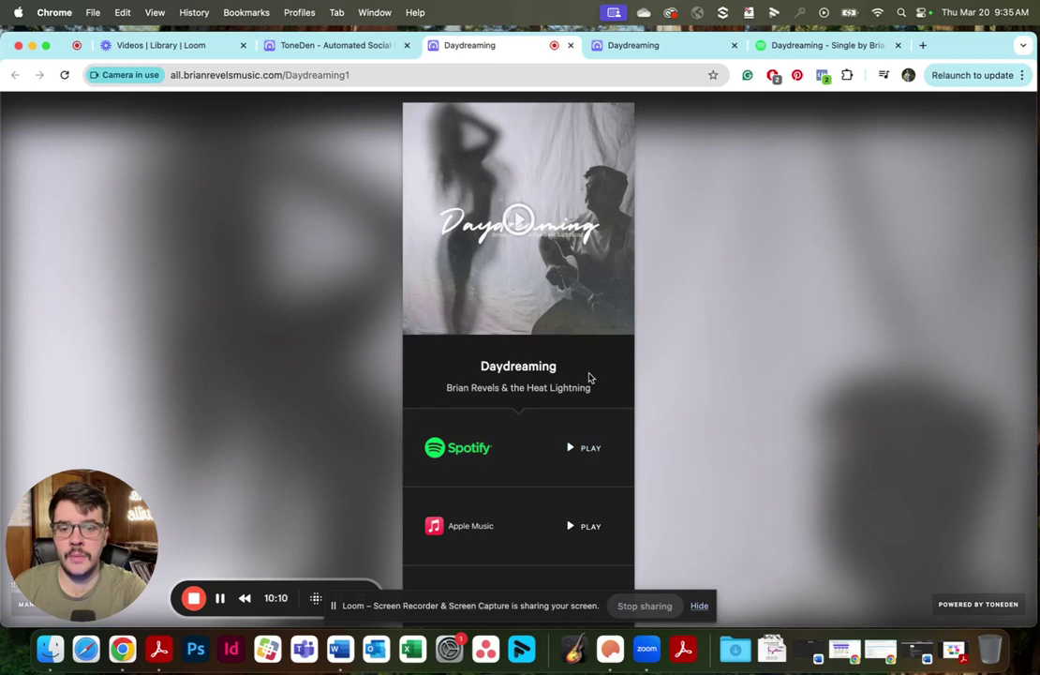
pyautogui.scroll(-3, 587, 457)
pyautogui.scroll(3, 535, 363)
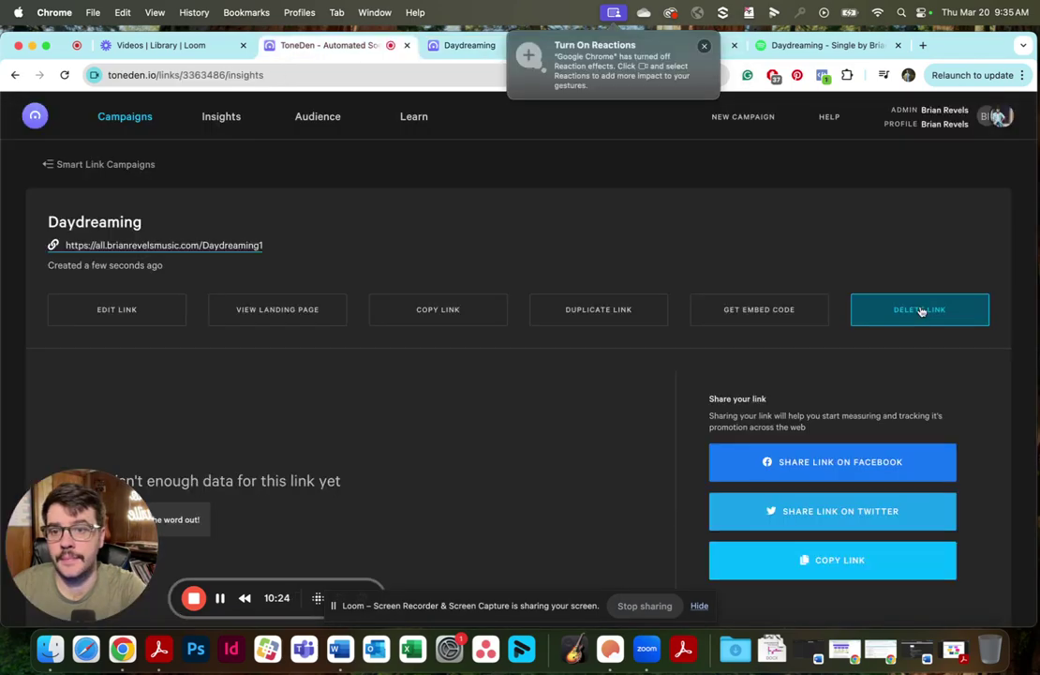
# Delete the new Daydreaming1 smart link and confirm the deletion.
pyautogui.click(922, 309)
pyautogui.click(618, 434)
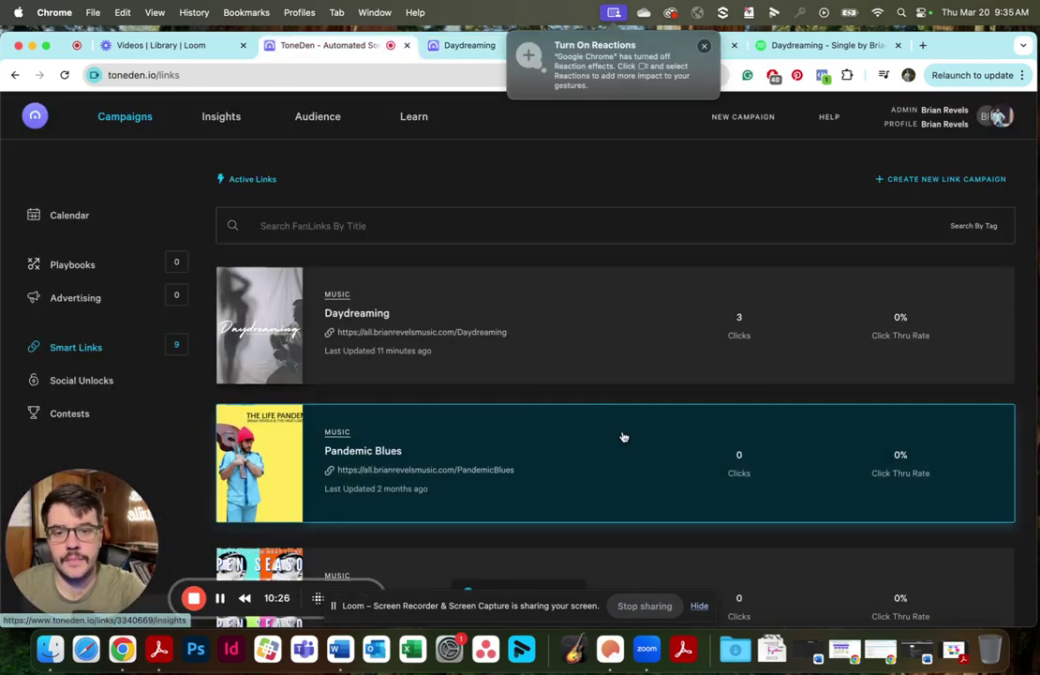